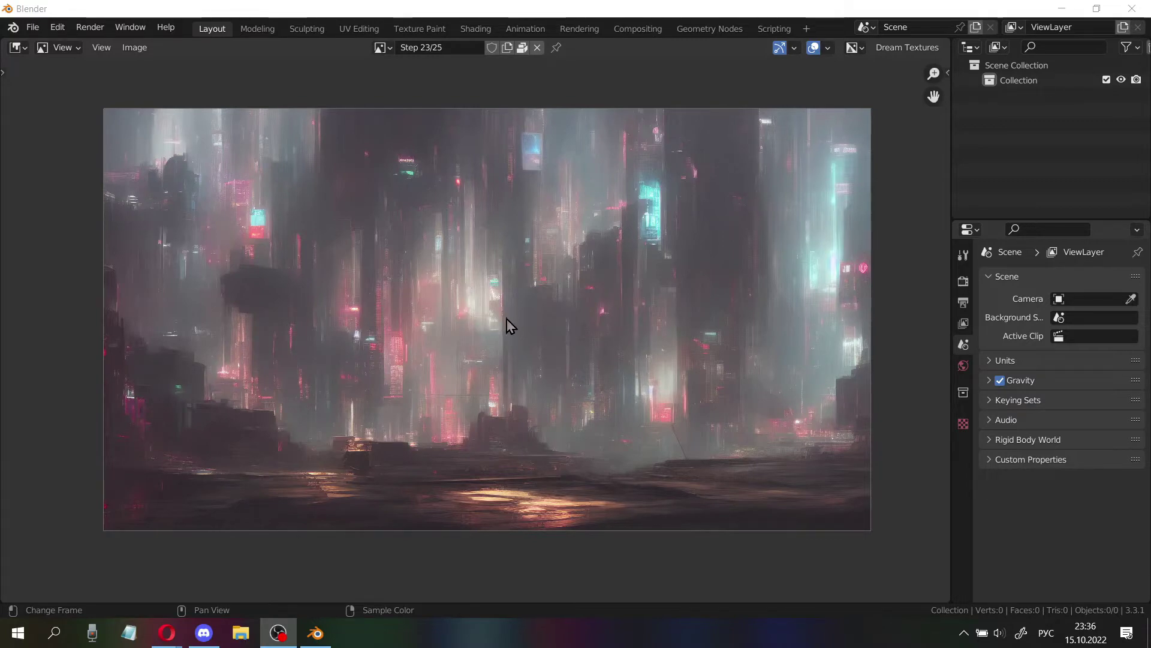
# - Examine the city image while it generates and bring up Task Manager to check the system load
pyautogui.scroll(6, 523, 334)
pyautogui.scroll(-6, 519, 338)
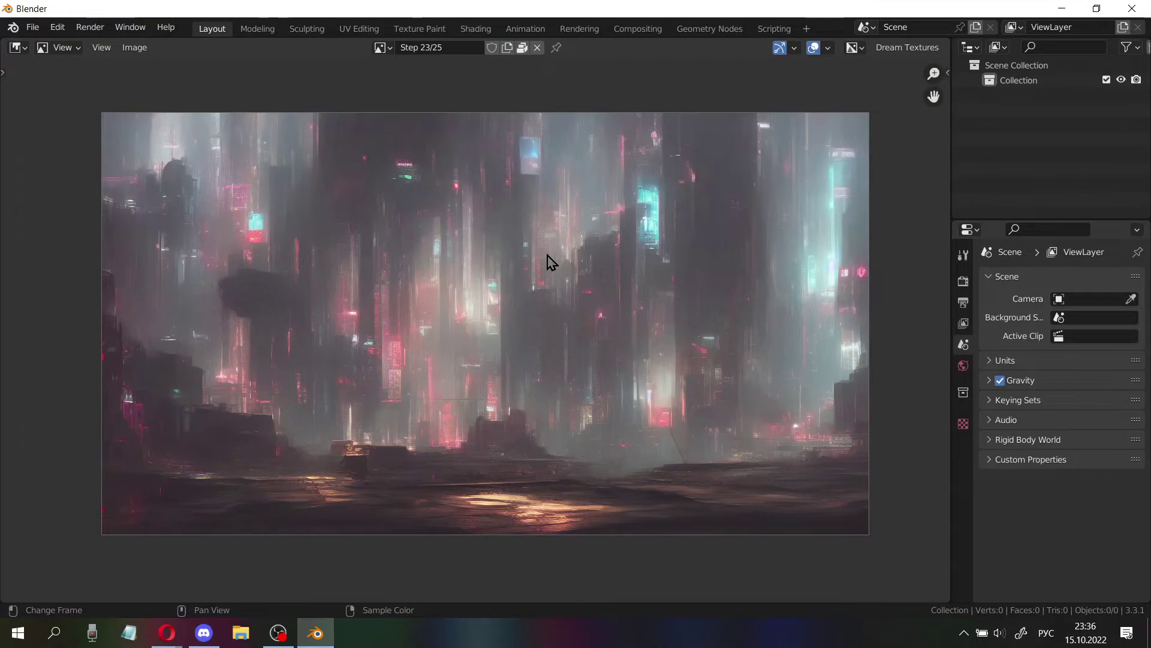
pyautogui.scroll(4, 537, 264)
pyautogui.moveTo(470, 347); pyautogui.dragTo(489, 85, button='middle')
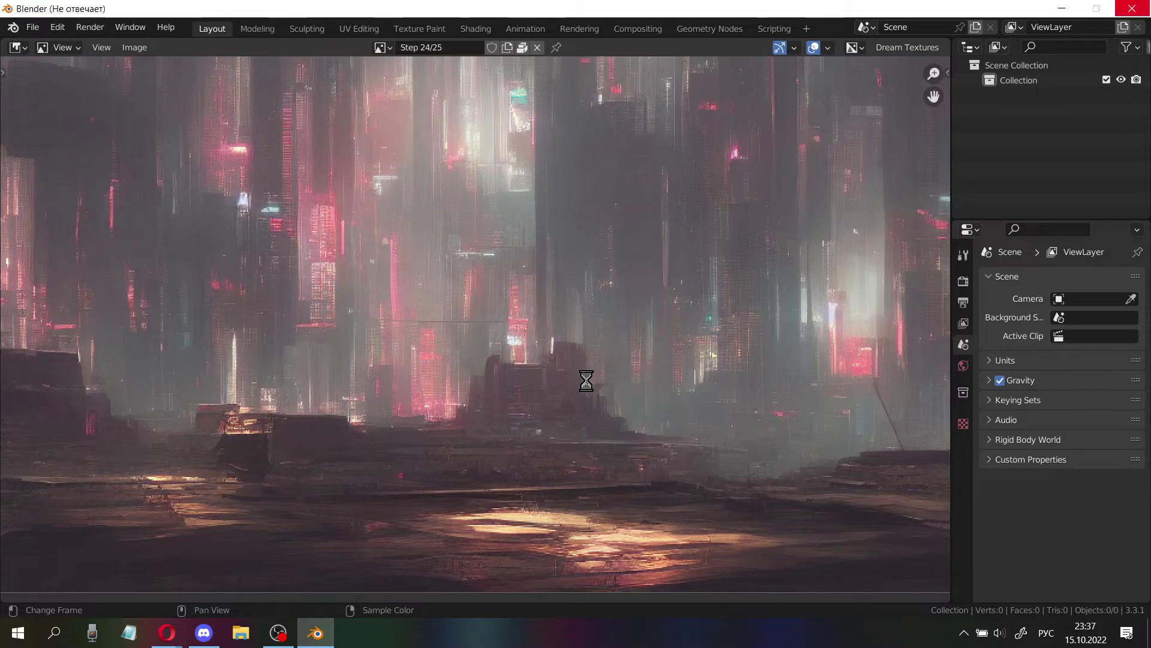
pyautogui.hotkey('ctrl', 'shift', 'Escape')
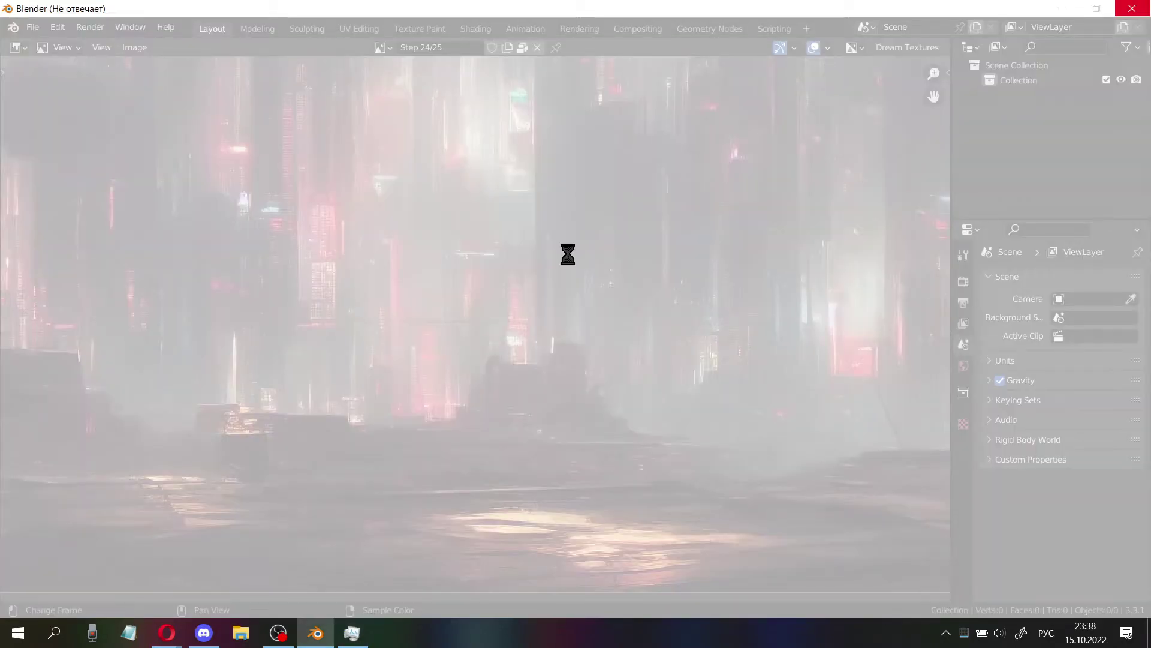
pyautogui.click(352, 632)
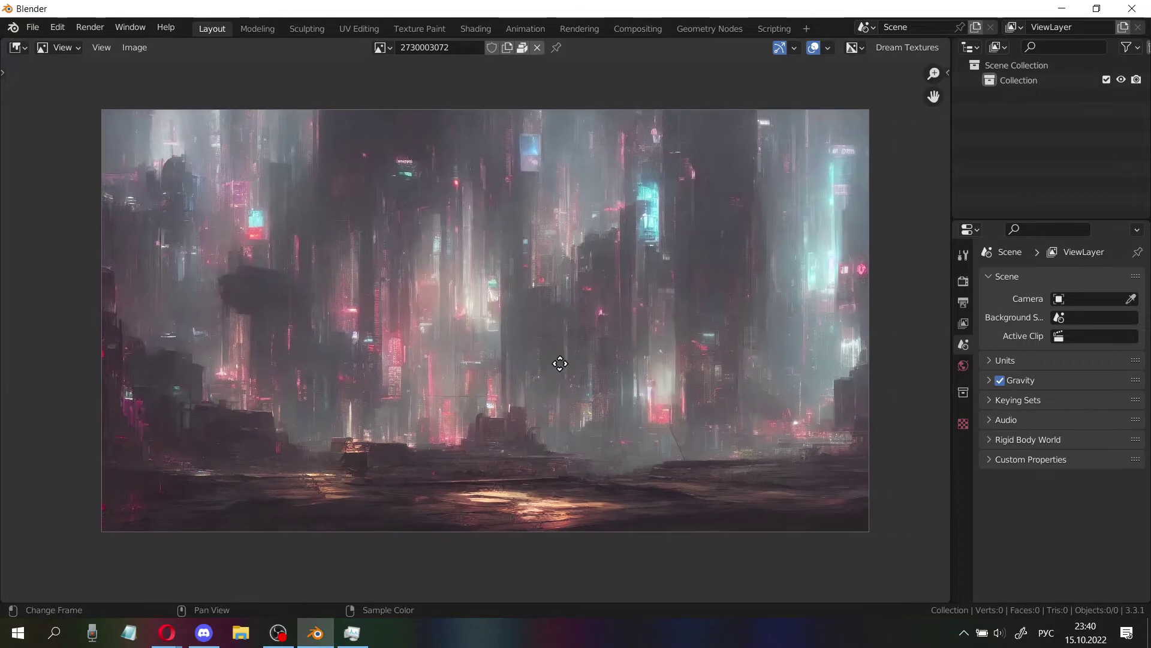
# - Examine the finished cyberpunk city image up close, including its skyline and right edge, and open the Dream Texture settings
pyautogui.scroll(3, 555, 309)
pyautogui.scroll(-3, 655, 216)
pyautogui.moveTo(404, 319); pyautogui.dragTo(230, 333, button='middle')
pyautogui.moveTo(653, 391); pyautogui.dragTo(527, 389, button='middle')
pyautogui.scroll(4, 704, 365)
pyautogui.moveTo(759, 383); pyautogui.dragTo(304, 244, button='middle')
pyautogui.moveTo(539, 311); pyautogui.dragTo(288, 508, button='middle')
pyautogui.moveTo(751, 394); pyautogui.dragTo(771, 426, button='middle')
pyautogui.scroll(-5, 635, 407)
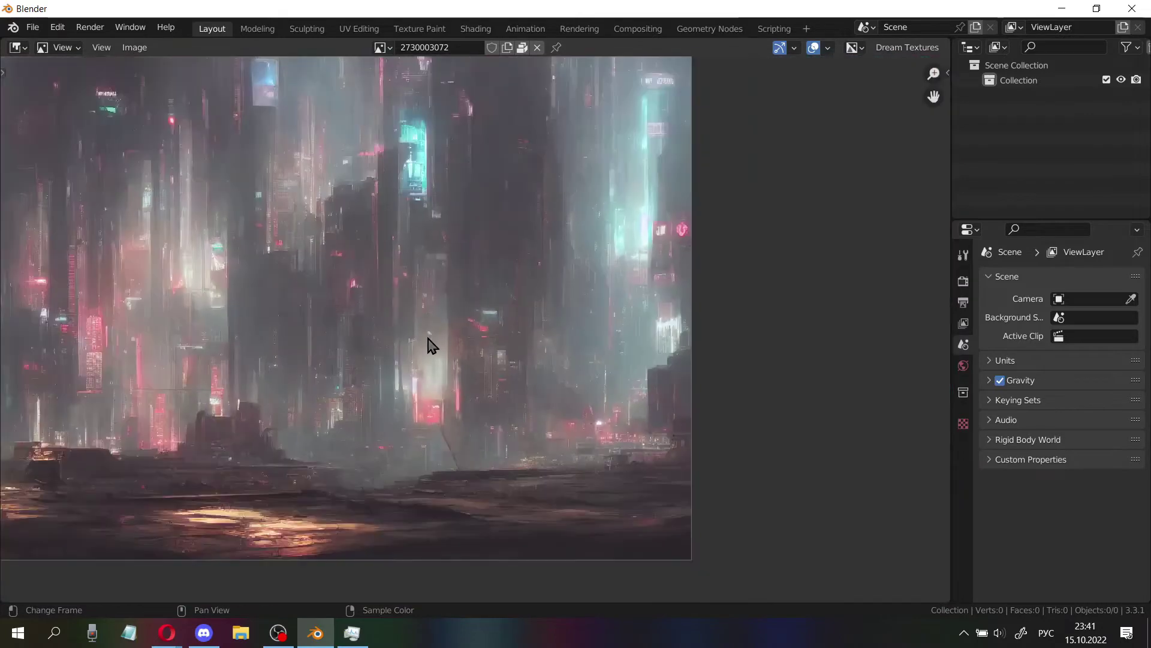
pyautogui.moveTo(422, 331); pyautogui.dragTo(742, 345, button='middle')
pyautogui.moveTo(549, 313); pyautogui.dragTo(492, 351, button='middle')
pyautogui.press('Home')
pyautogui.click(893, 52)
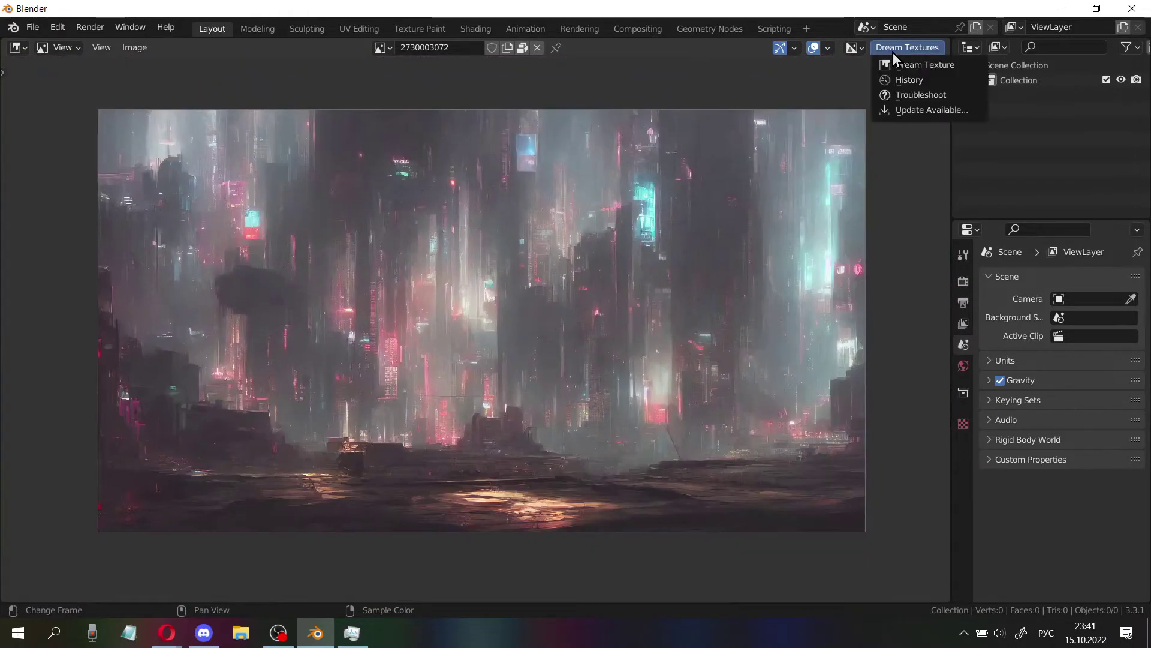
pyautogui.click(912, 64)
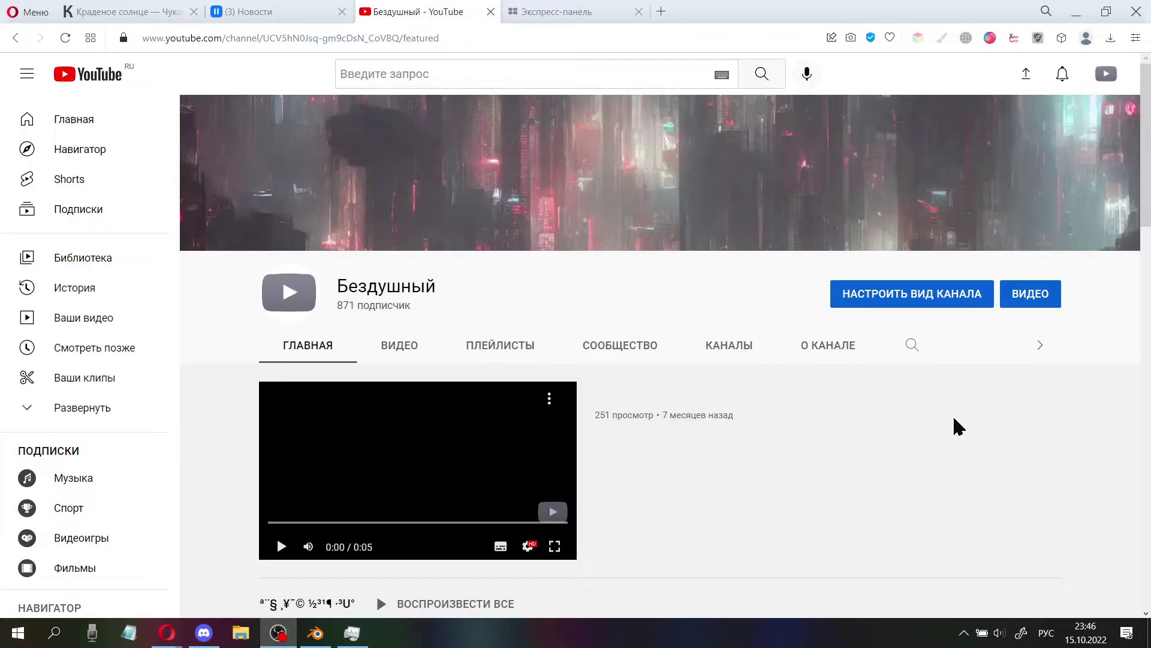
# - Examine the YouTube channel page in the browser, checking the banner and the video sections below it
pyautogui.scroll(-5, 868, 393)
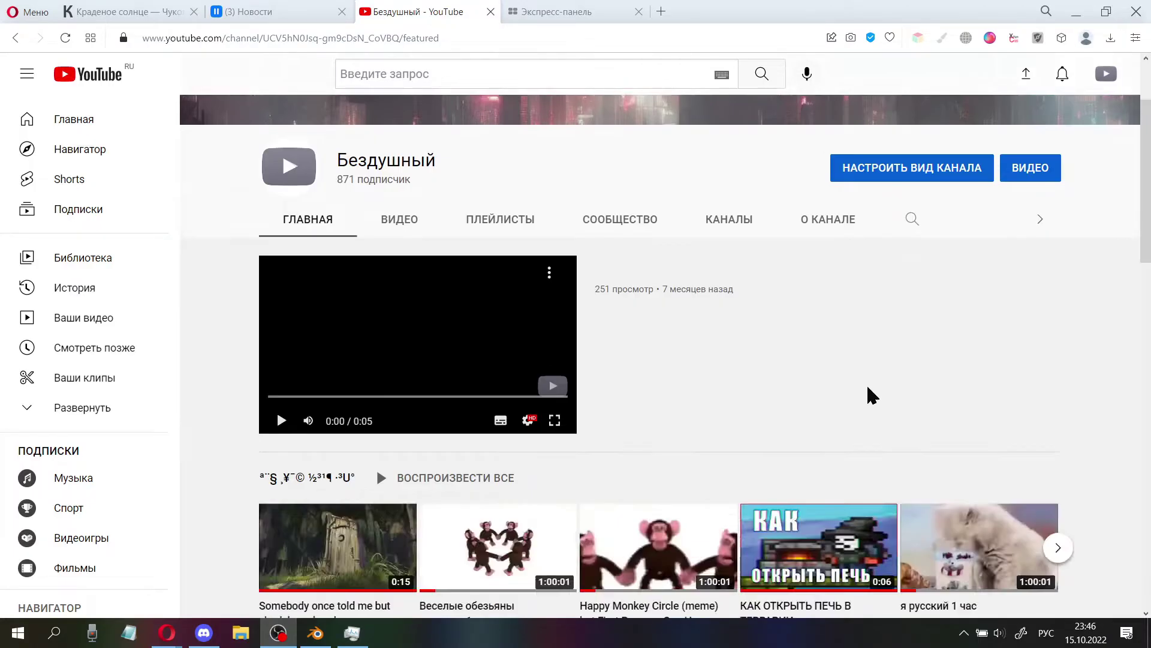
pyautogui.scroll(5, 444, 201)
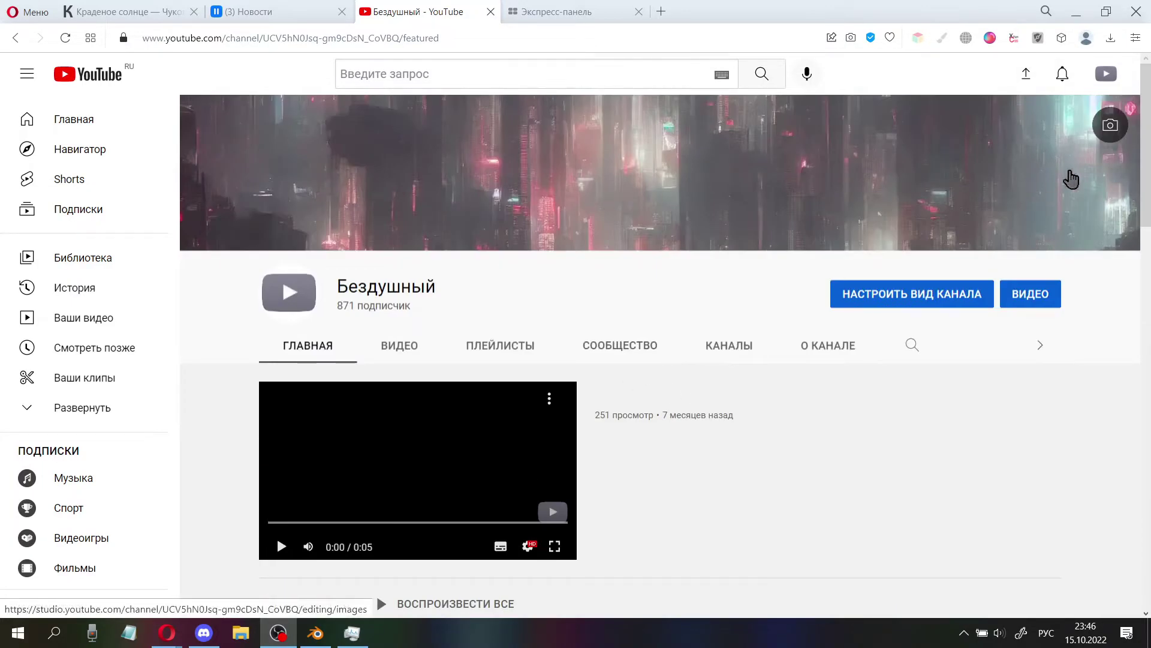
pyautogui.rightClick(726, 295)
pyautogui.click(643, 298)
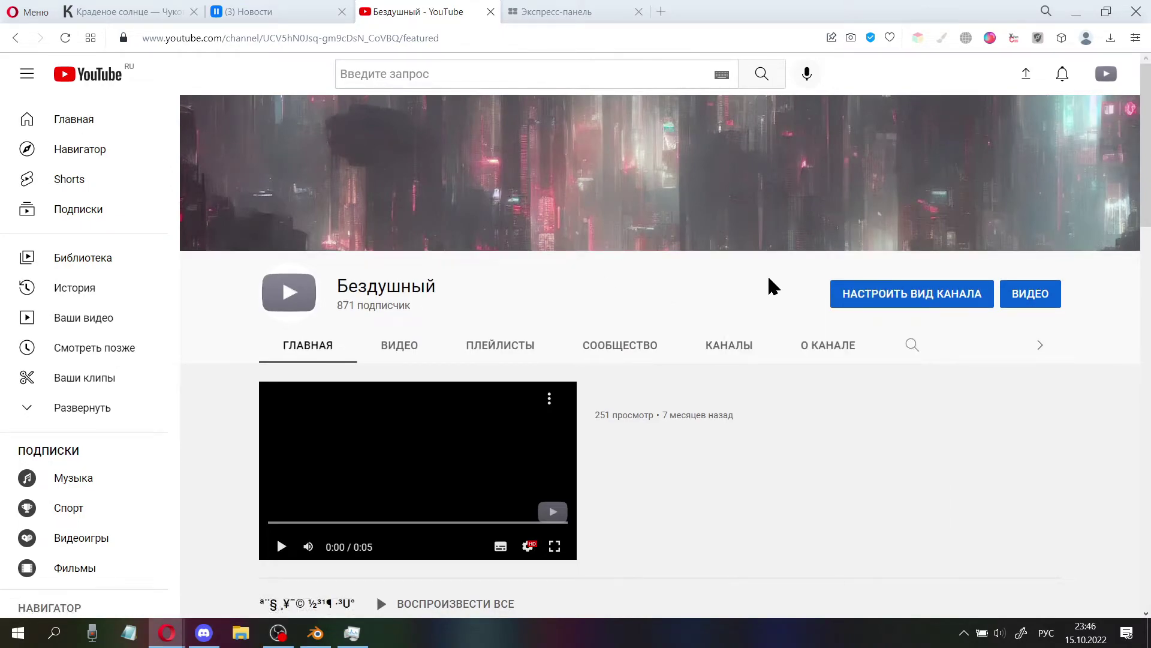
pyautogui.scroll(-15, 646, 299)
pyautogui.scroll(15, 660, 309)
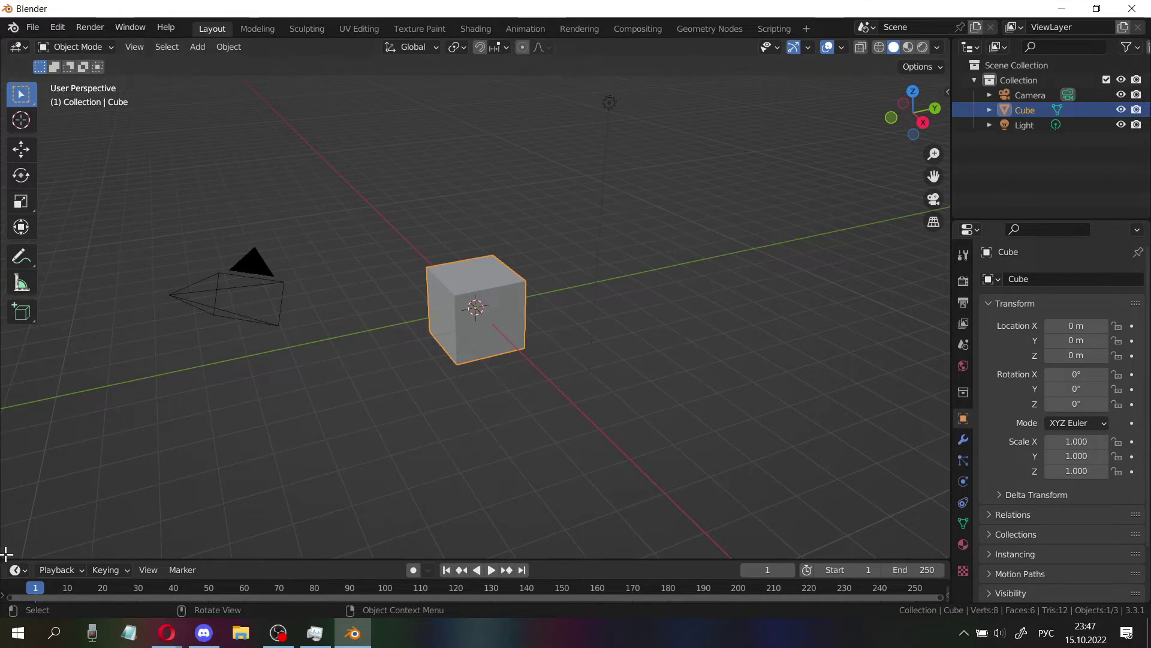
# - Collapse the timeline area in Blender and delete the default camera, cube and light from the scene
pyautogui.moveTo(6, 554); pyautogui.dragTo(7, 590)
pyautogui.press('a')
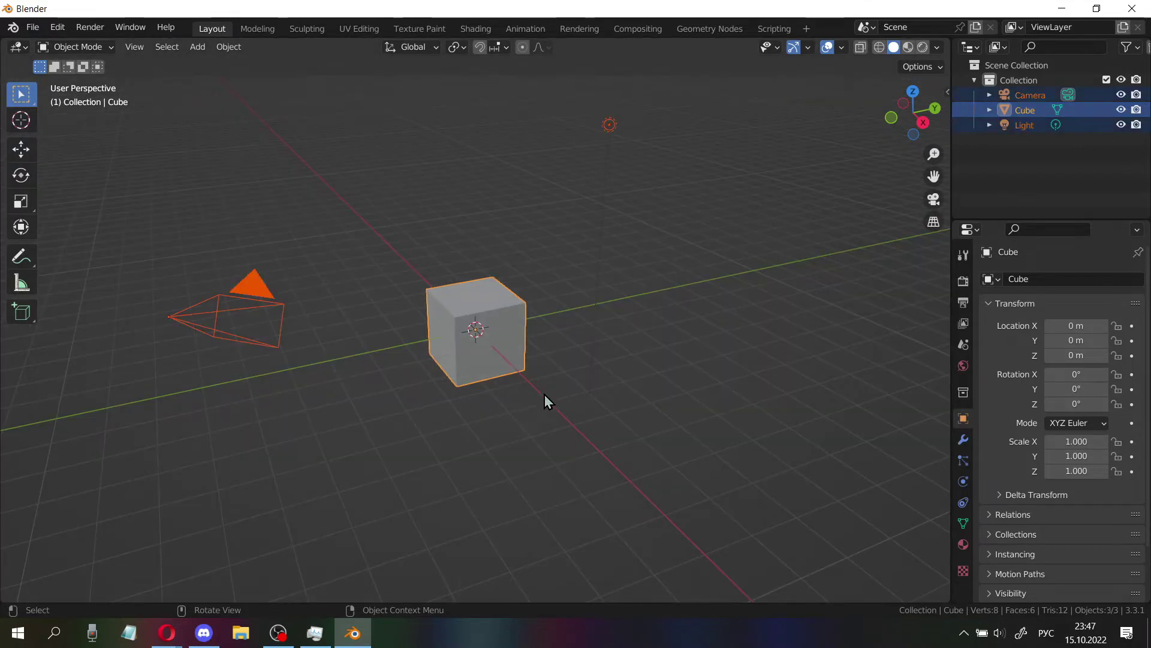
pyautogui.press('x')
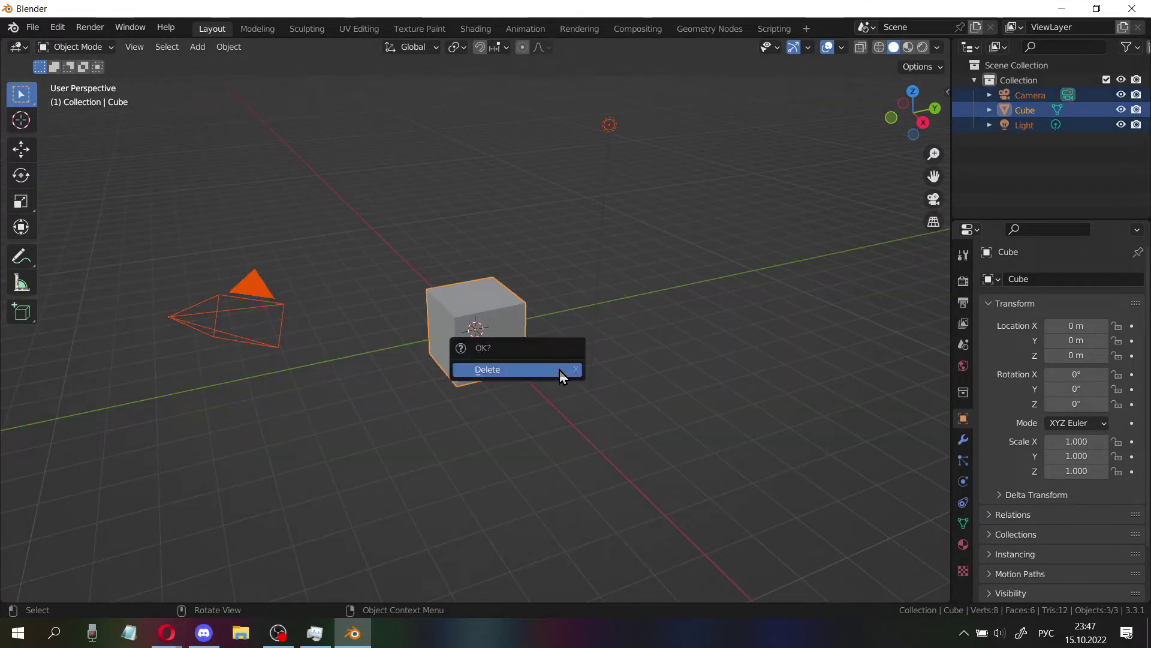
pyautogui.click(559, 370)
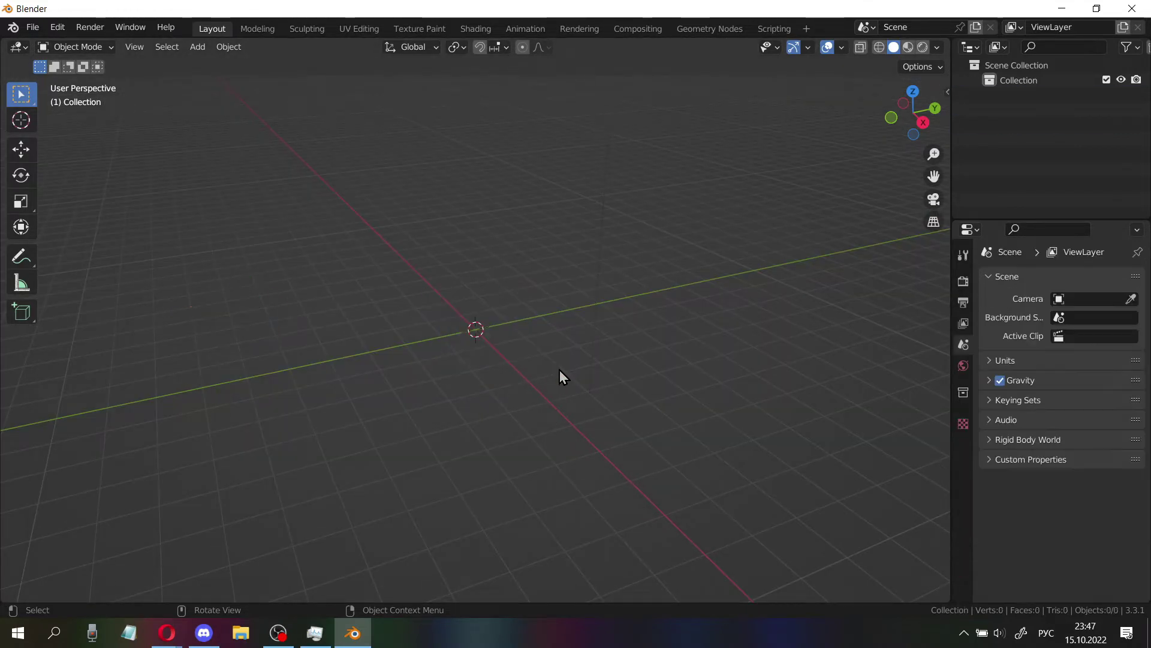
# - Switch the viewport to the image editor and generate a Dream Texture with the subject "шапка для канала бездушный"
pyautogui.click(24, 47)
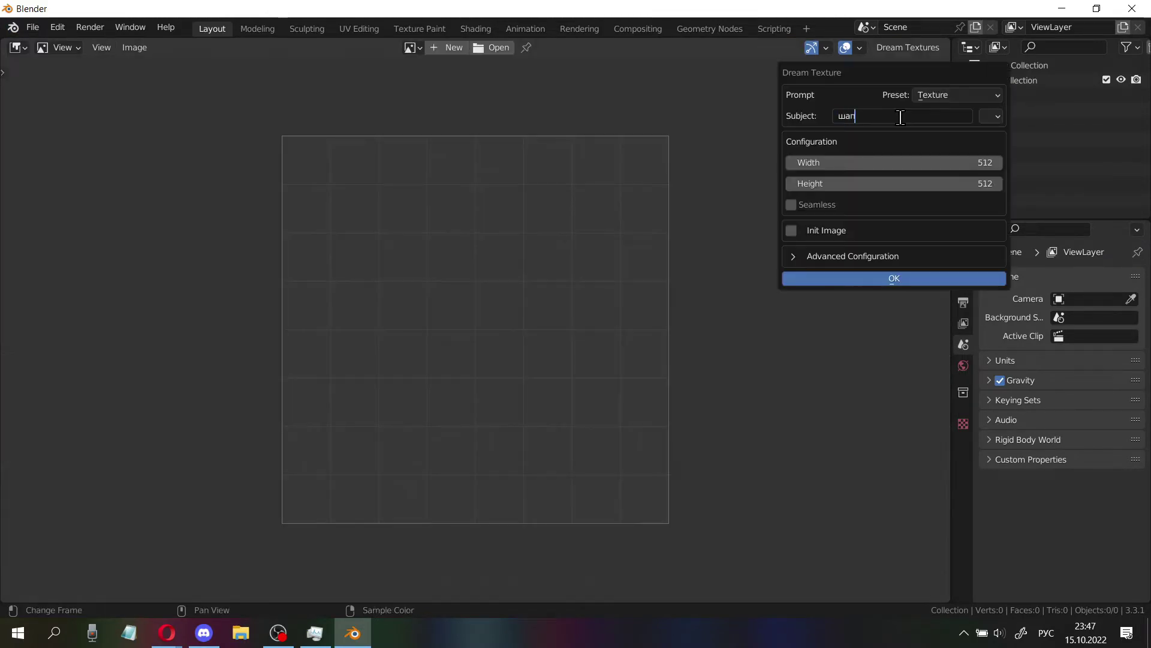
pyautogui.write('шапка для канала')
pyautogui.write('ный')
pyautogui.press('Return')
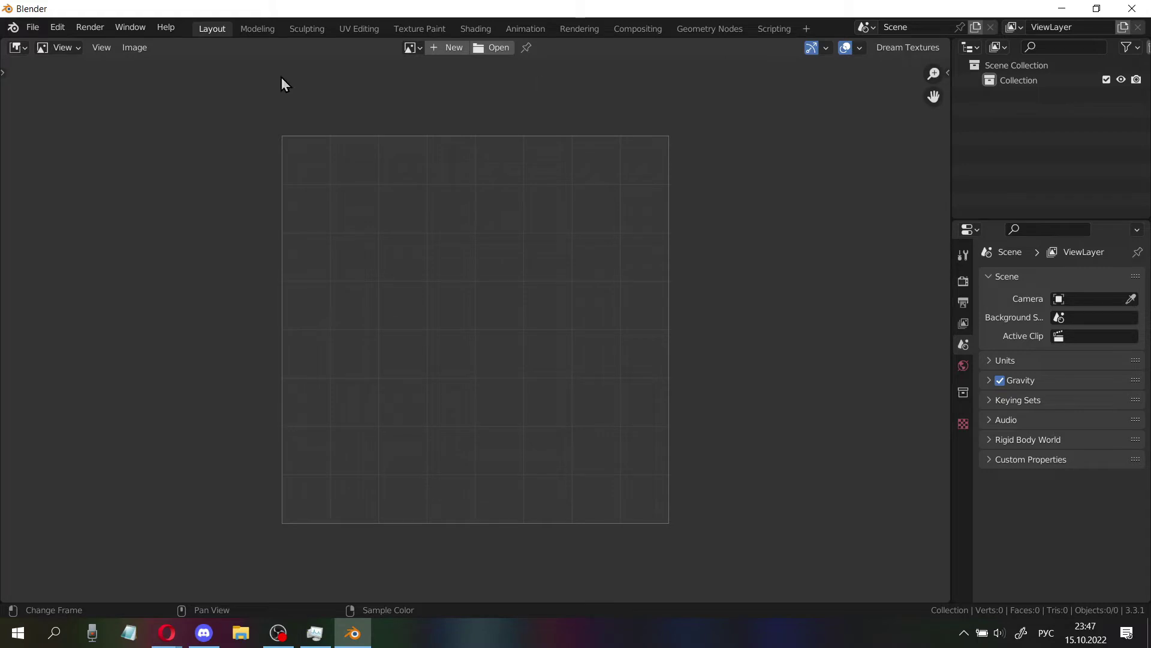
# - Check the GPU load in Task Manager's performance view, and minimize Task Manager
pyautogui.hotkey('ctrl', 'shift', 'Escape')
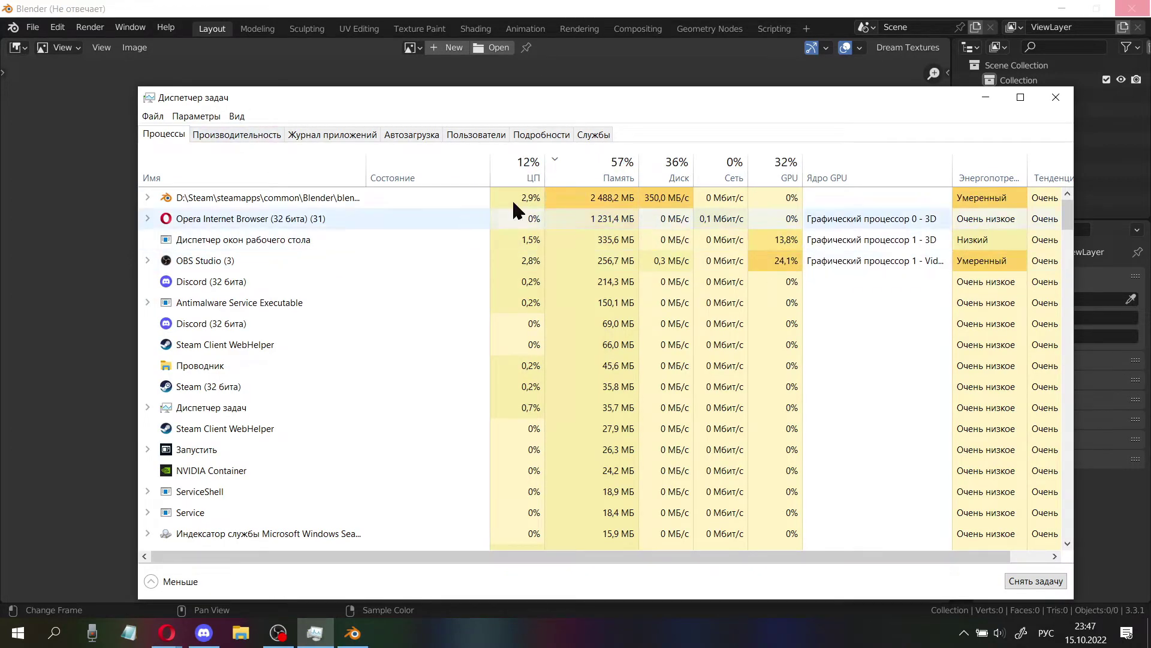
pyautogui.click(236, 134)
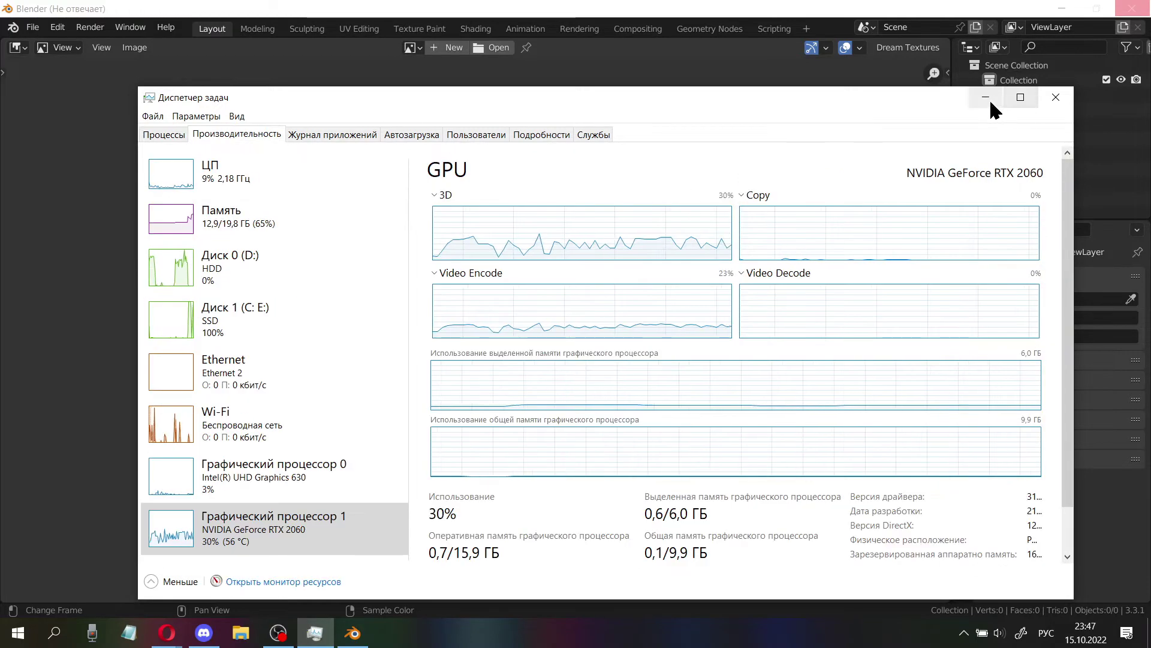
pyautogui.click(987, 98)
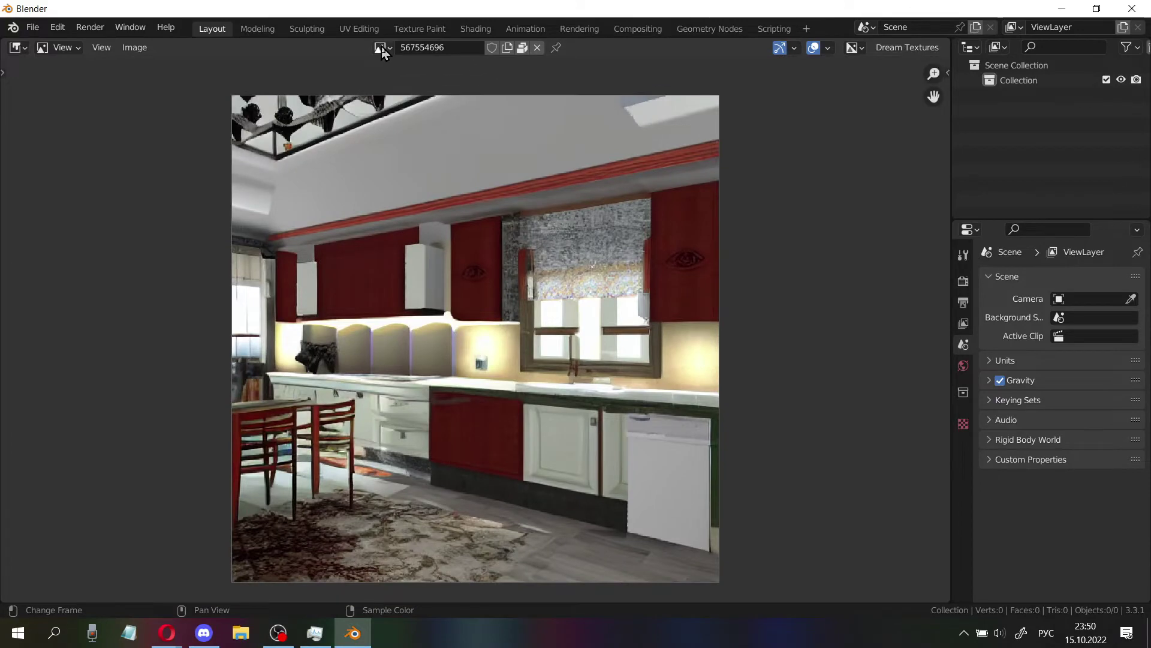
pyautogui.click(381, 48)
pyautogui.click(395, 84)
pyautogui.click(381, 47)
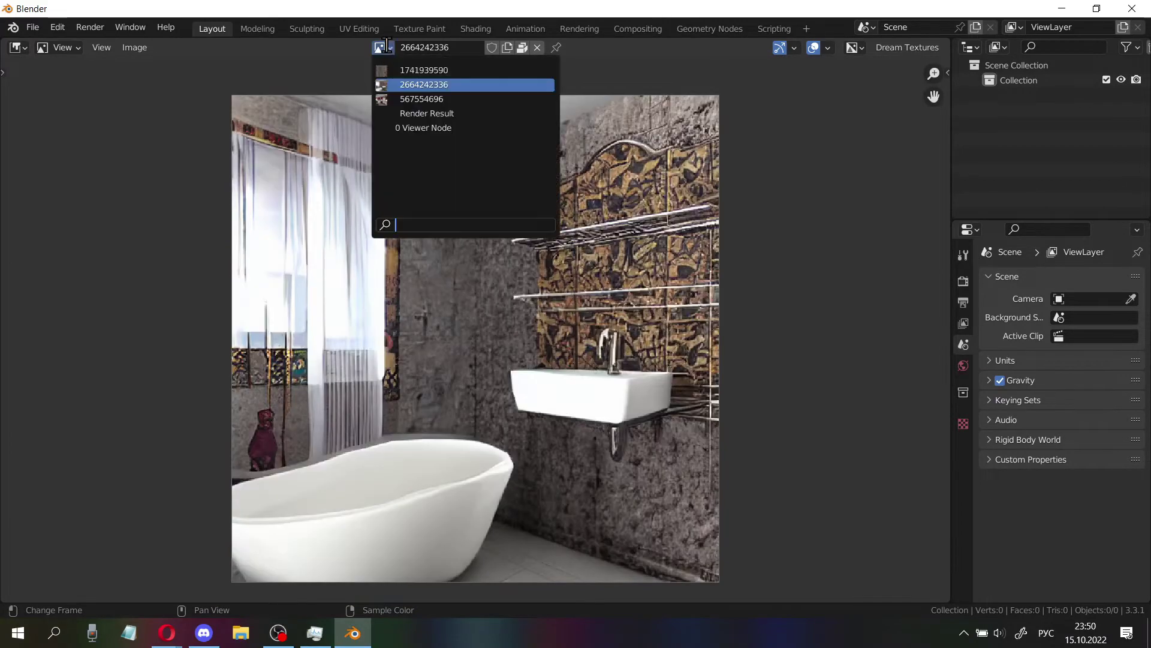
pyautogui.click(423, 70)
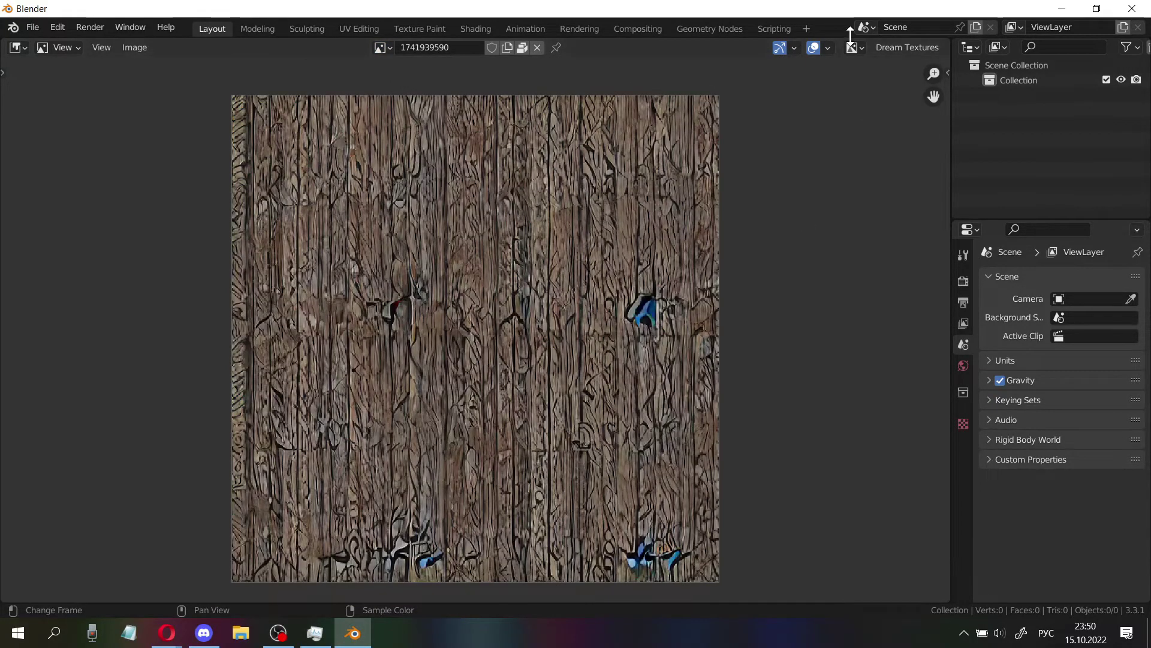
# - Replace the Dream Texture subject with "header for youtube channel cool" and generate the image
pyautogui.click(907, 48)
pyautogui.click(905, 119)
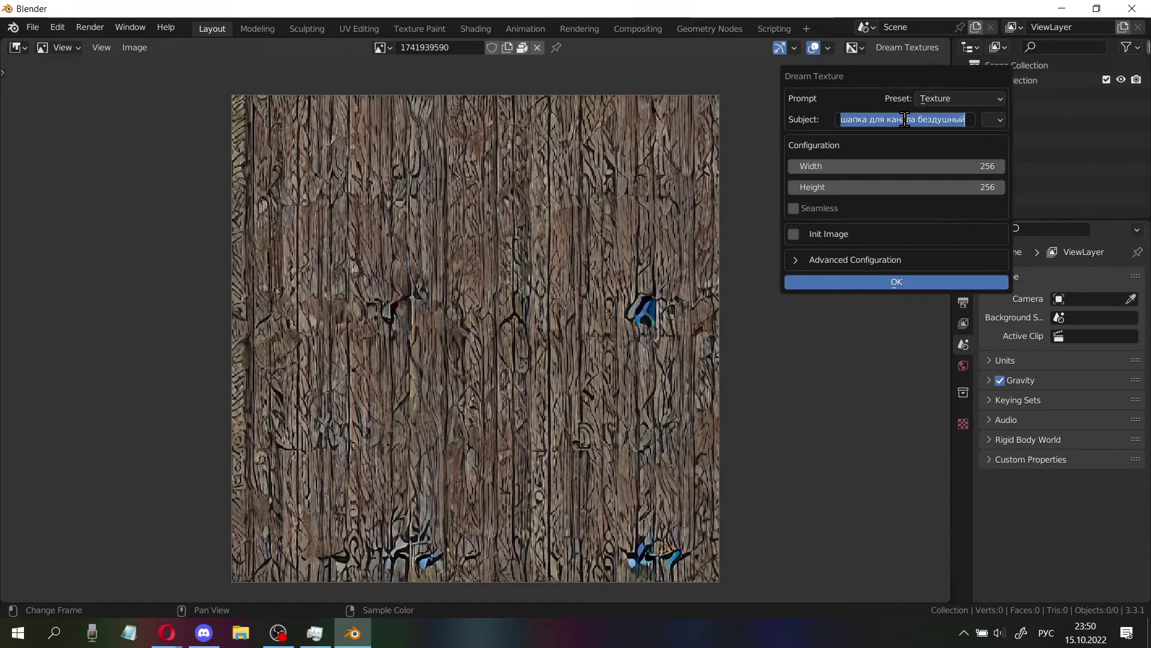
pyautogui.write('рщг')
pyautogui.press('BackSpace')
pyautogui.press('BackSpace')
pyautogui.press('BackSpace')
pyautogui.hotkey('alt', 'shift')
pyautogui.write('h')
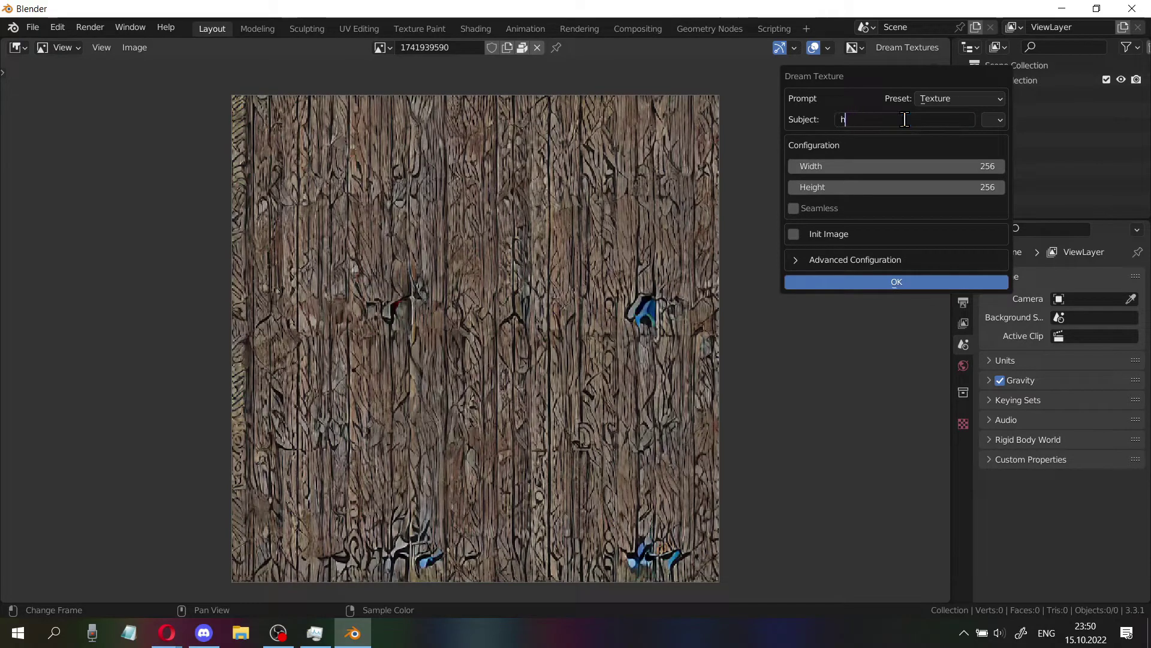
pyautogui.write('eader for')
pyautogui.write(' your')
pyautogui.write('be cha')
pyautogui.write('nnel cool')
pyautogui.click(896, 282)
# - Reopen the Dream Texture settings and set the concept art's subject type to a custom value, "hat"
pyautogui.click(907, 47)
pyautogui.click(907, 47)
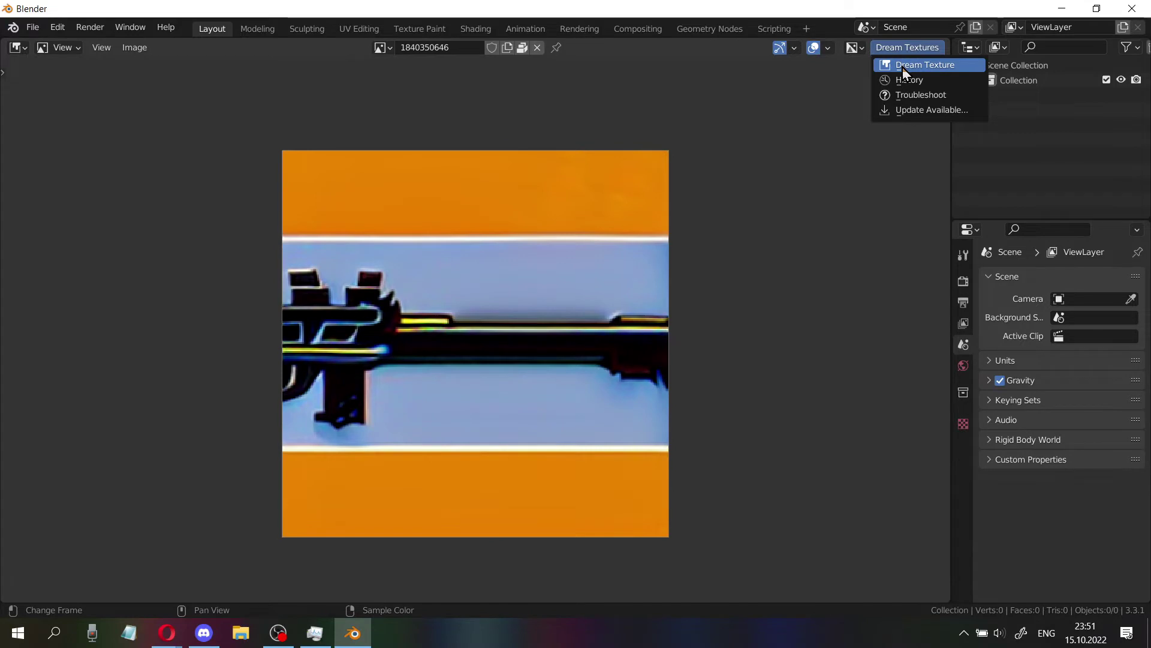
pyautogui.click(905, 70)
pyautogui.click(911, 132)
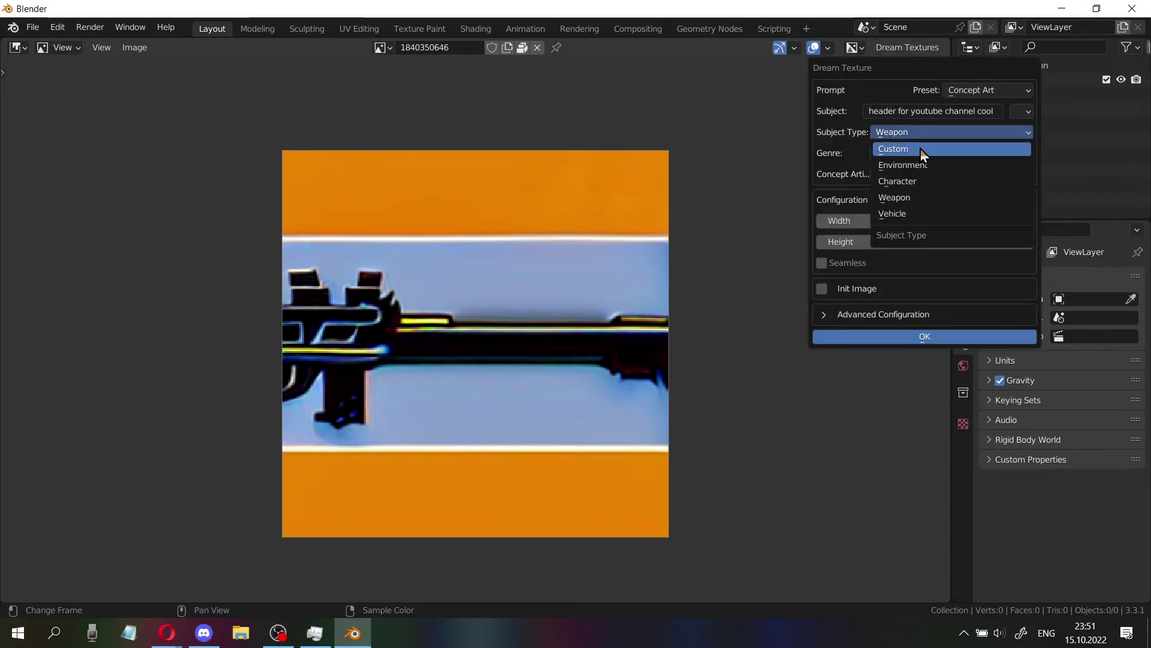
pyautogui.click(922, 149)
pyautogui.click(896, 132)
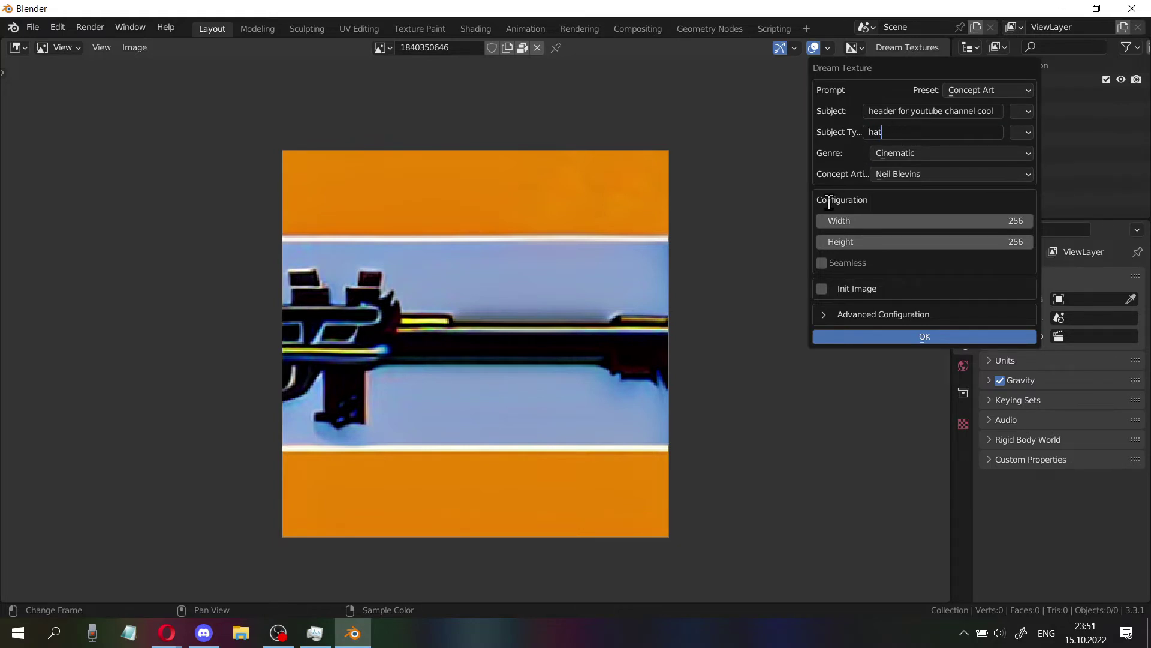
# - Set the genre to Fantasy and the concept artist to Custom, and generate the image
pyautogui.click(909, 154)
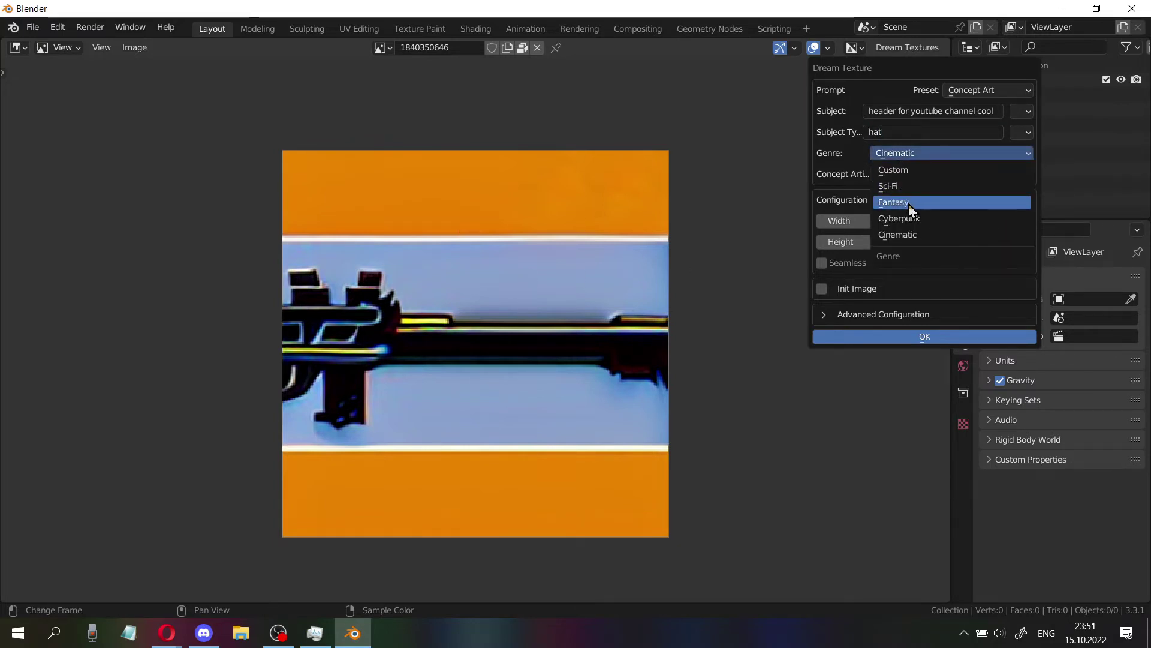
pyautogui.click(909, 201)
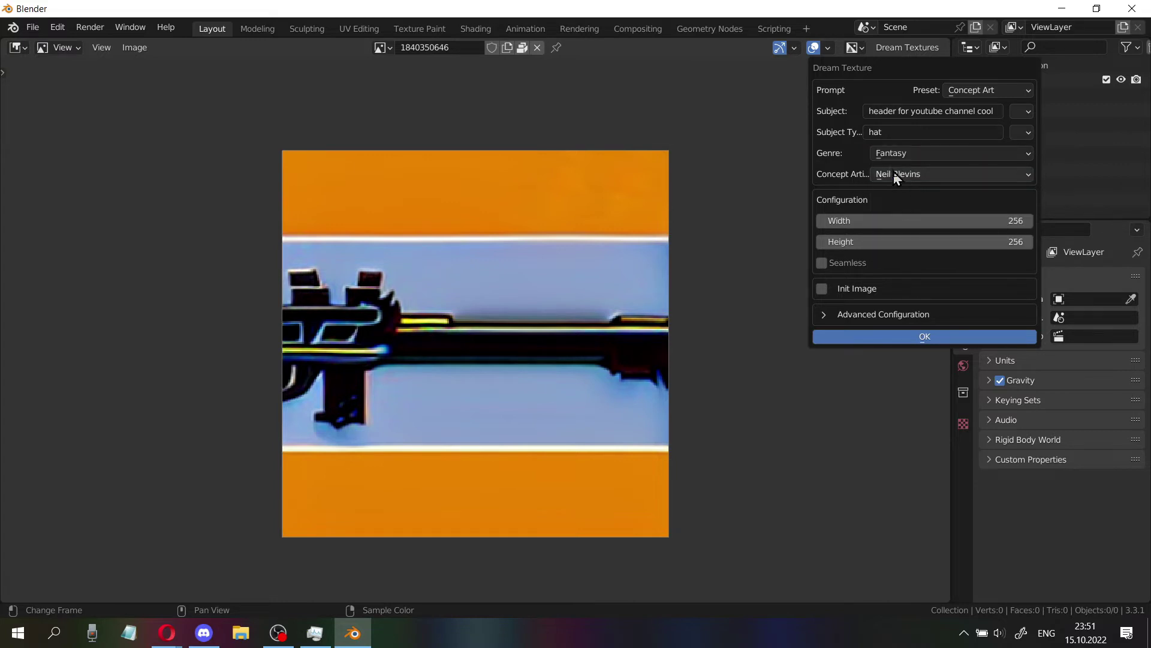
pyautogui.click(895, 174)
pyautogui.click(898, 193)
pyautogui.click(910, 339)
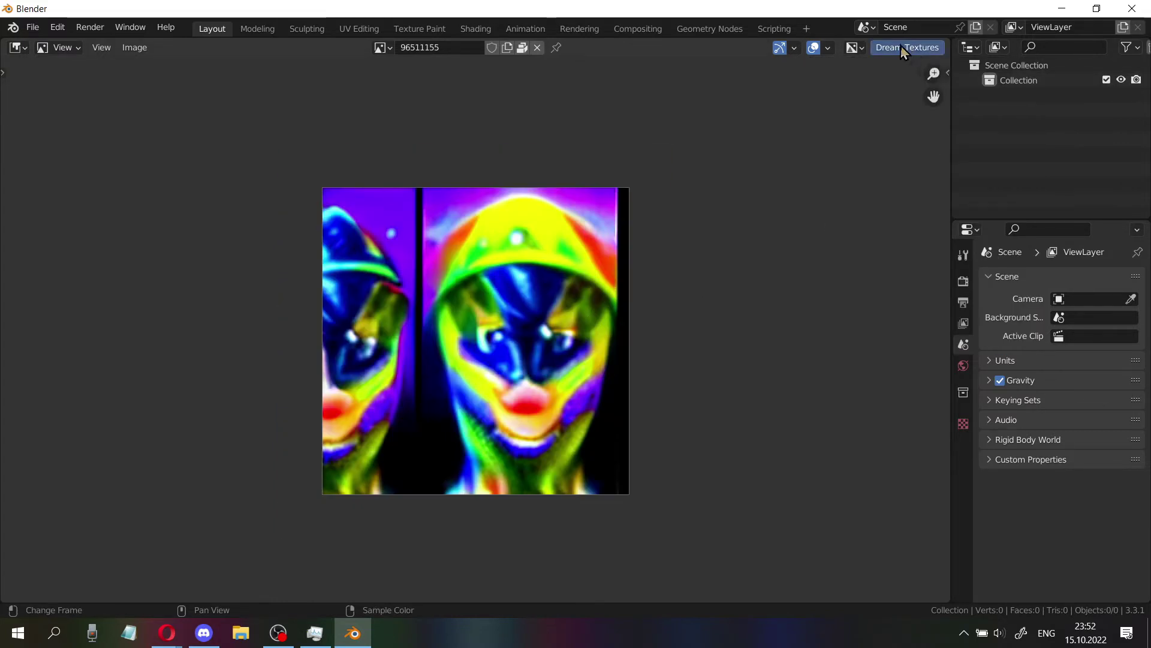
# - Set the Dream Texture width and height to 512 each and generate the image again
pyautogui.click(903, 48)
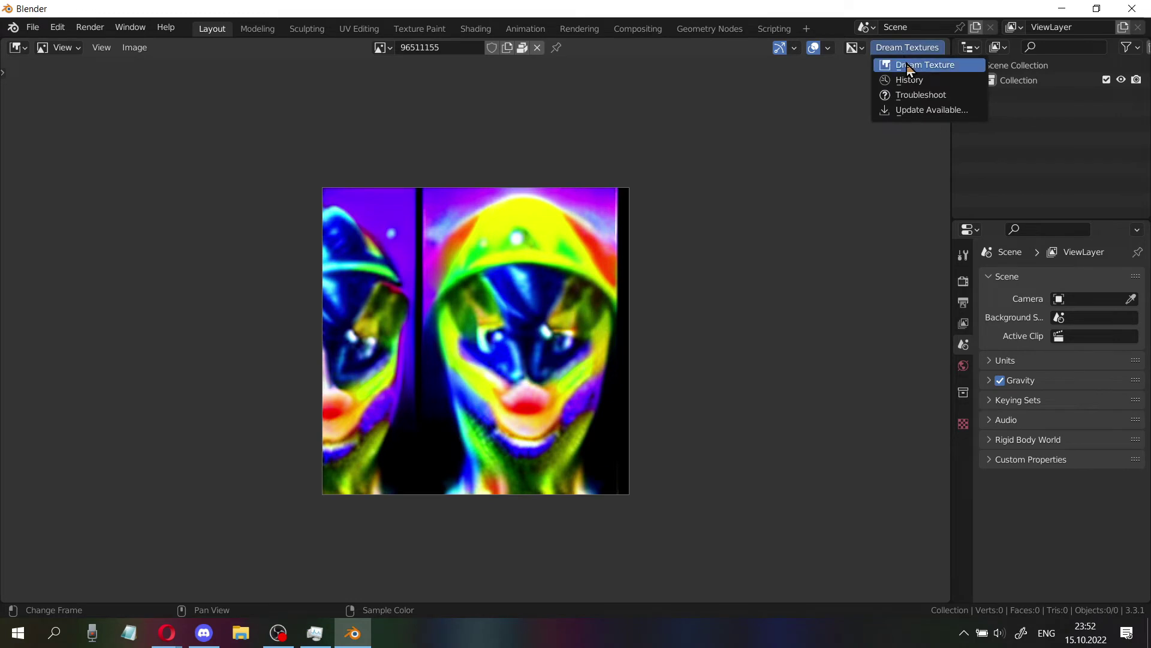
pyautogui.click(911, 65)
pyautogui.doubleClick(946, 222)
pyautogui.write('512')
pyautogui.doubleClick(877, 246)
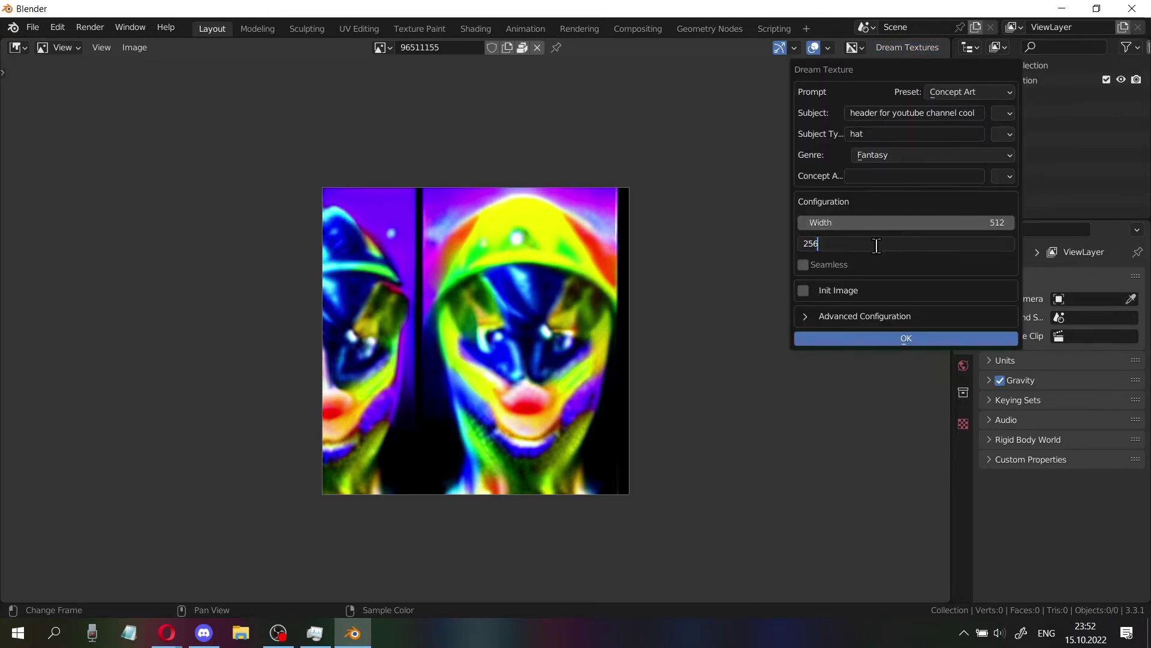
pyautogui.write('256*2')
pyautogui.press('Return')
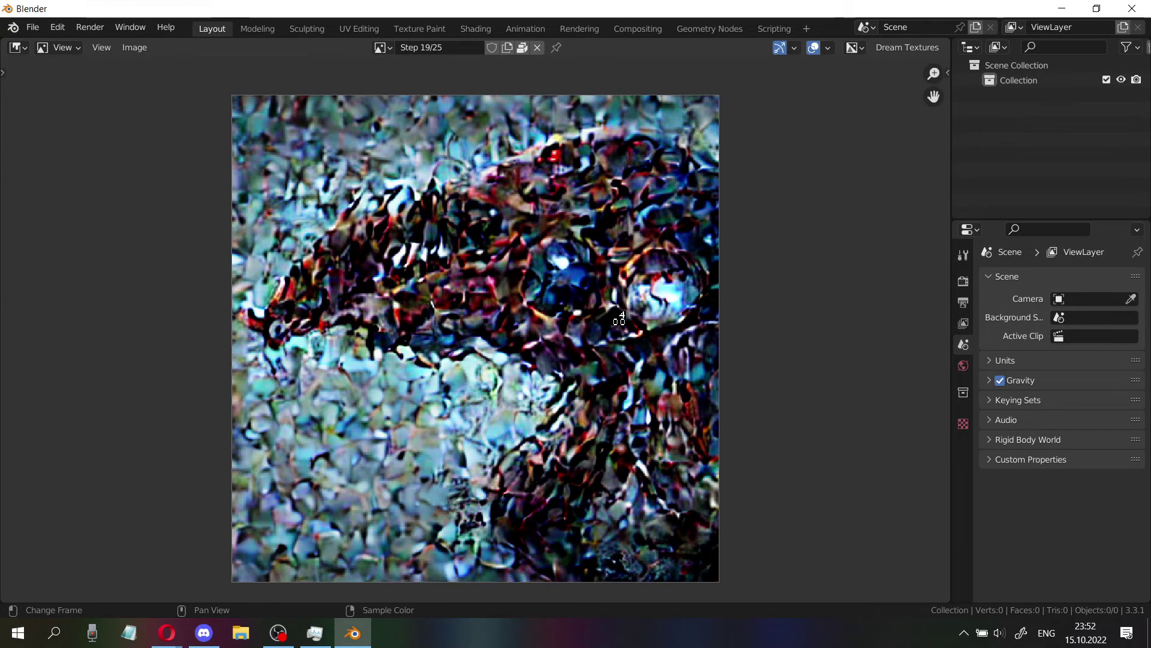
# - Examine the image up close as its generation finishes
pyautogui.scroll(-1, 617, 321)
pyautogui.moveTo(580, 321); pyautogui.dragTo(519, 294, button='middle')
pyautogui.scroll(5, 554, 228)
pyautogui.moveTo(554, 228); pyautogui.dragTo(780, 198, button='middle')
pyautogui.scroll(-3, 590, 420)
pyautogui.moveTo(590, 420); pyautogui.dragTo(574, 301, button='middle')
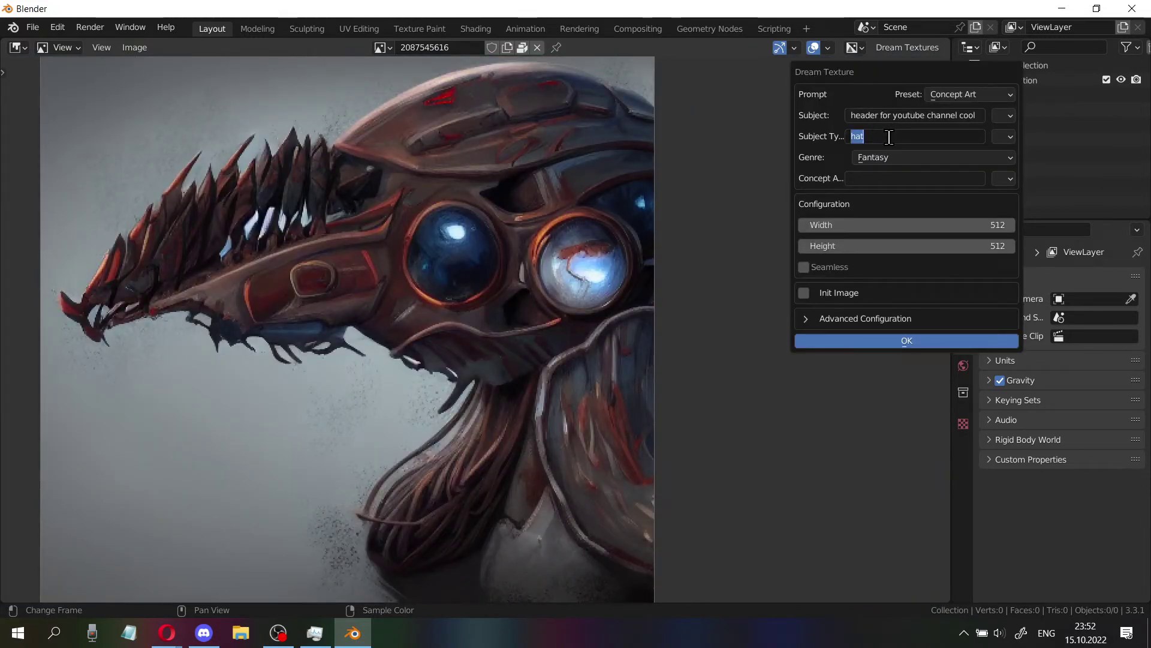
# - Replace the custom subject type "hat" and generate another Fantasy concept art image
pyautogui.click(889, 137)
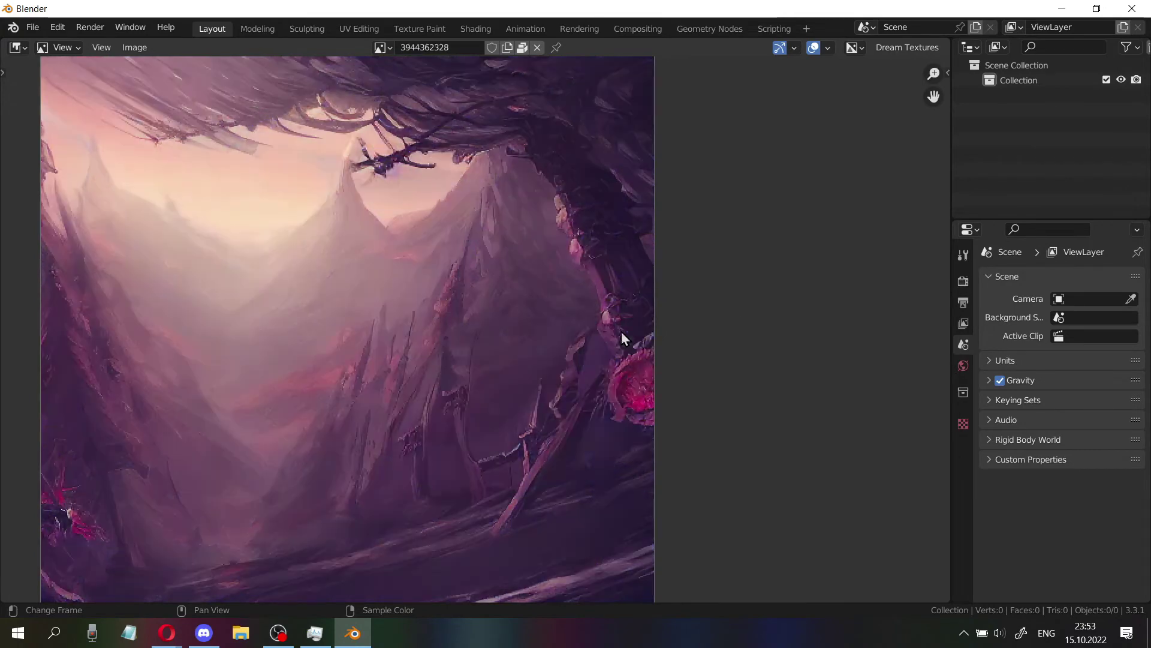
pyautogui.moveTo(389, 362); pyautogui.dragTo(462, 289, button='middle')
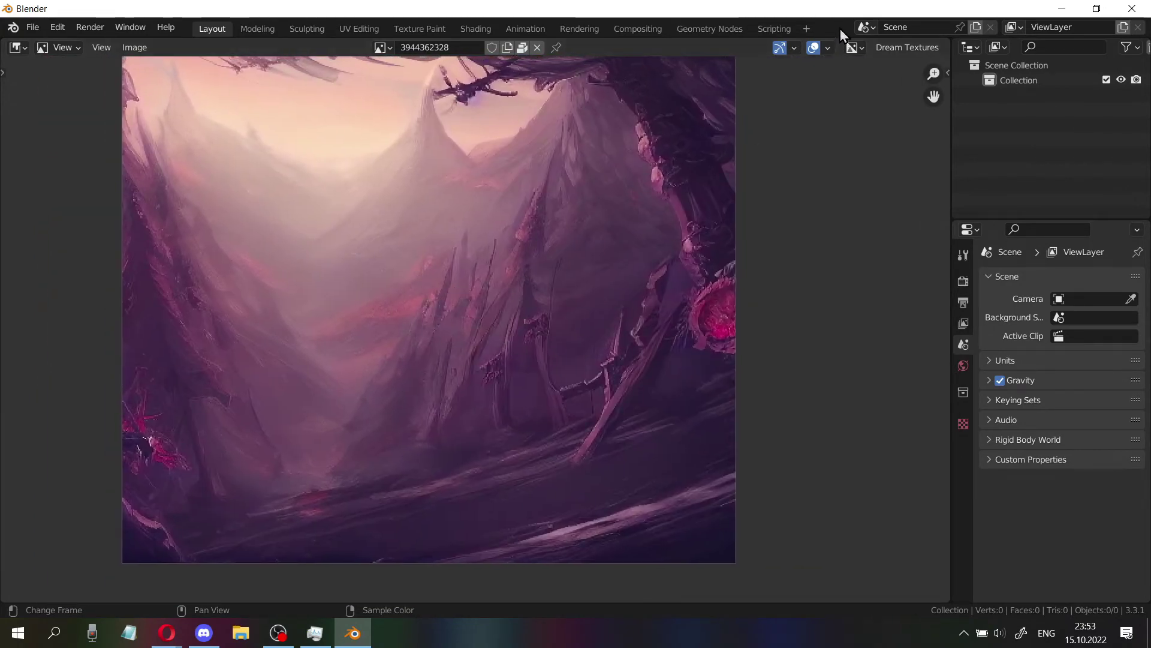
# - Replace the custom subject type with "tablet" and generate another Fantasy concept art image
pyautogui.click(920, 48)
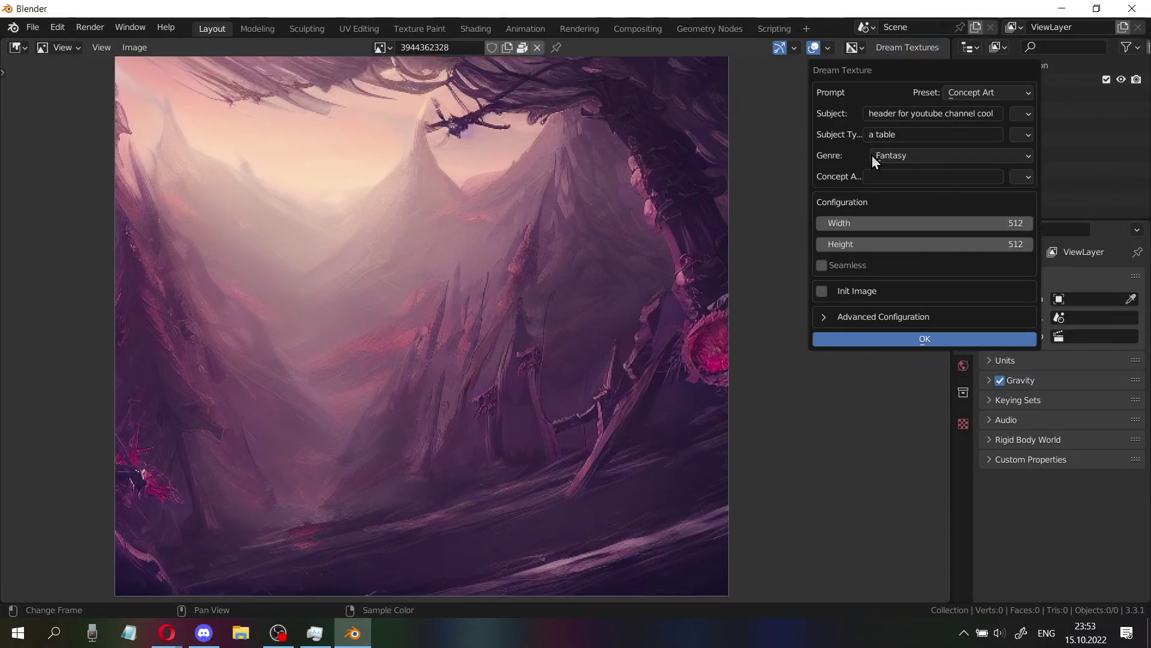
pyautogui.click(912, 134)
pyautogui.write('ta')
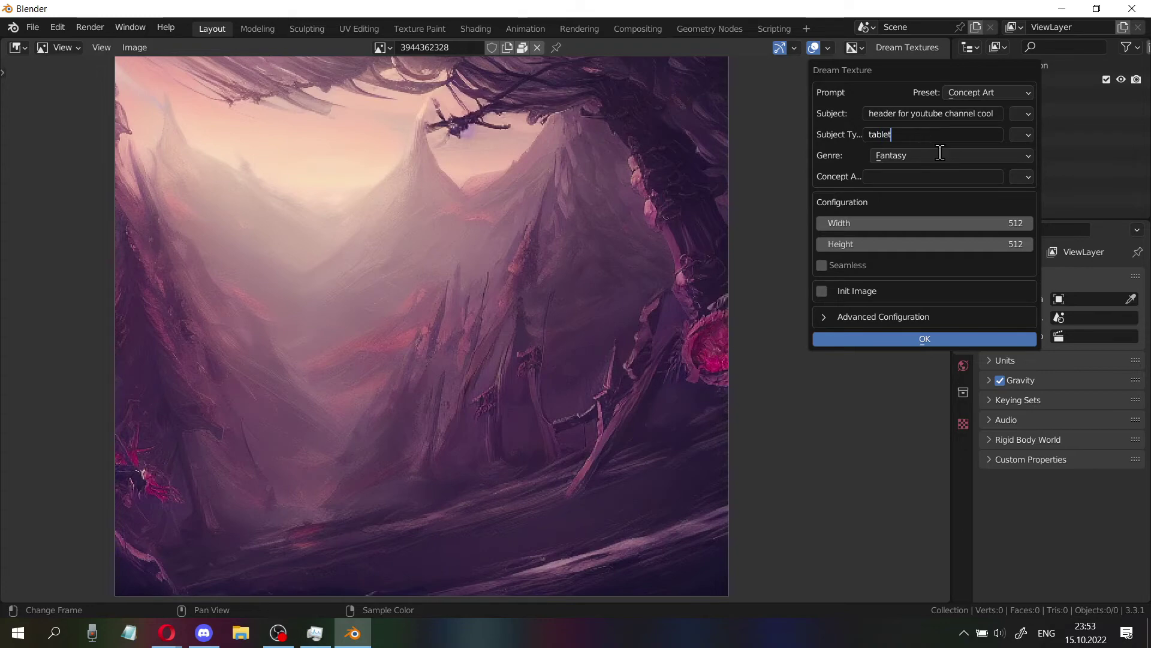
pyautogui.click(928, 339)
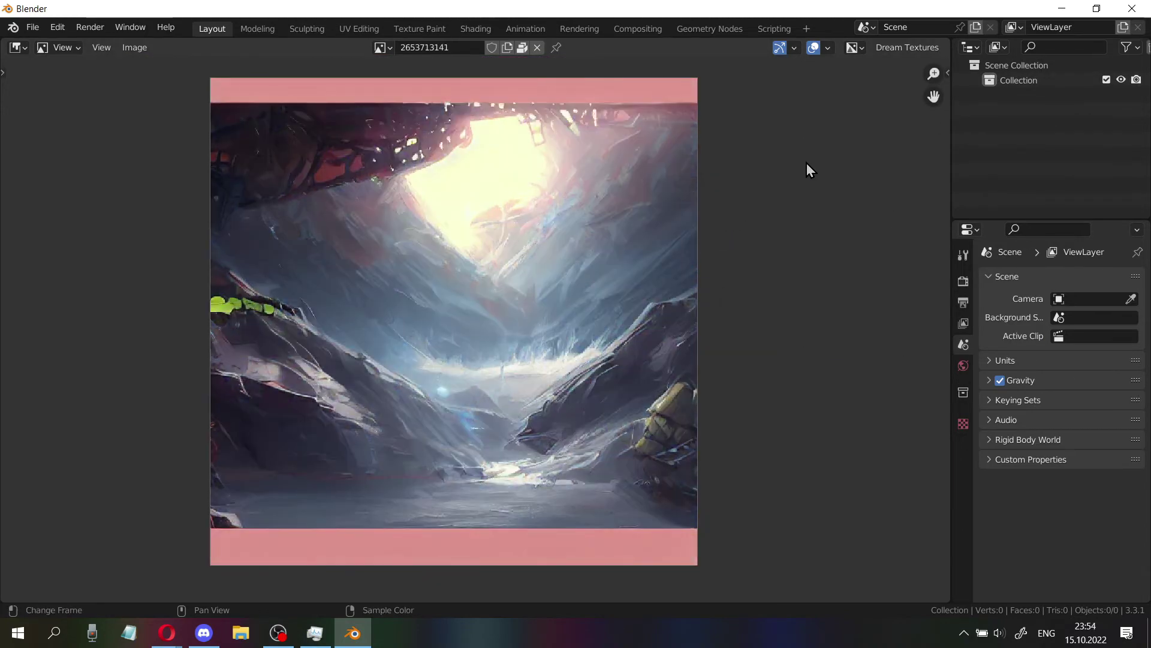
# - Replace the Dream Texture subject with "tablet", switch the genre to Custom, and generate the image
pyautogui.click(907, 48)
pyautogui.click(900, 112)
pyautogui.write('tablet')
pyautogui.click(883, 151)
pyautogui.click(883, 170)
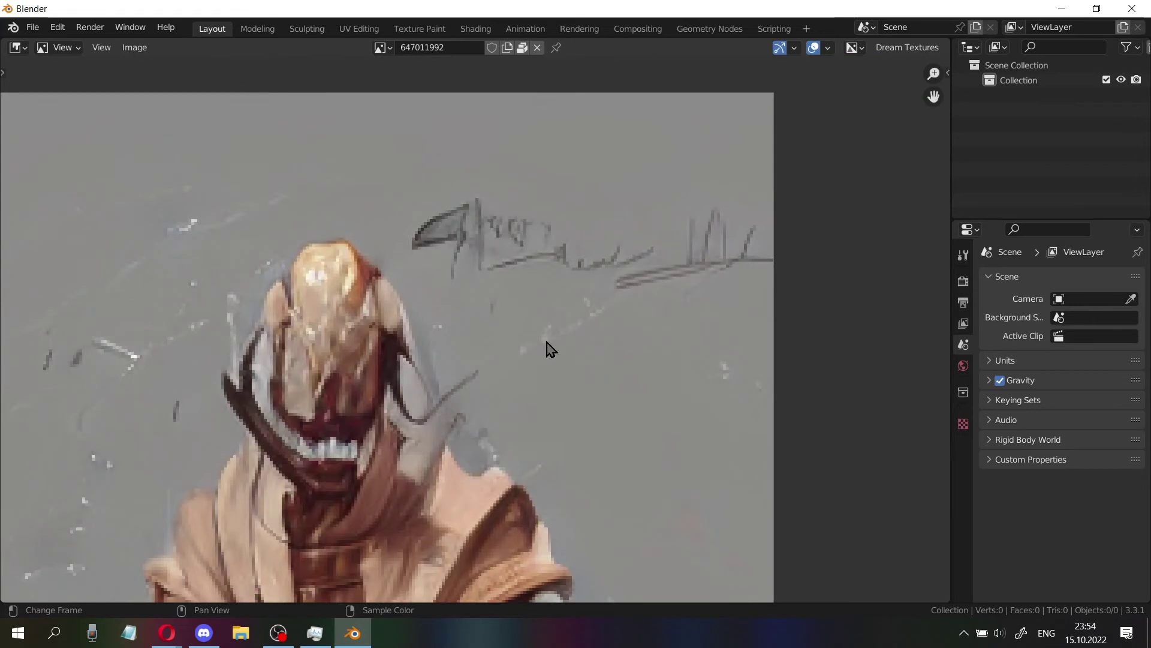
# - Examine the generated character concept art up close, including the scribbled lettering and both armoured figures
pyautogui.scroll(2, 539, 324)
pyautogui.moveTo(523, 289)
pyautogui.mouseDown(button='middle')
pyautogui.moveTo(558, 264)
pyautogui.moveTo(505, 290)
pyautogui.mouseUp(button='middle')
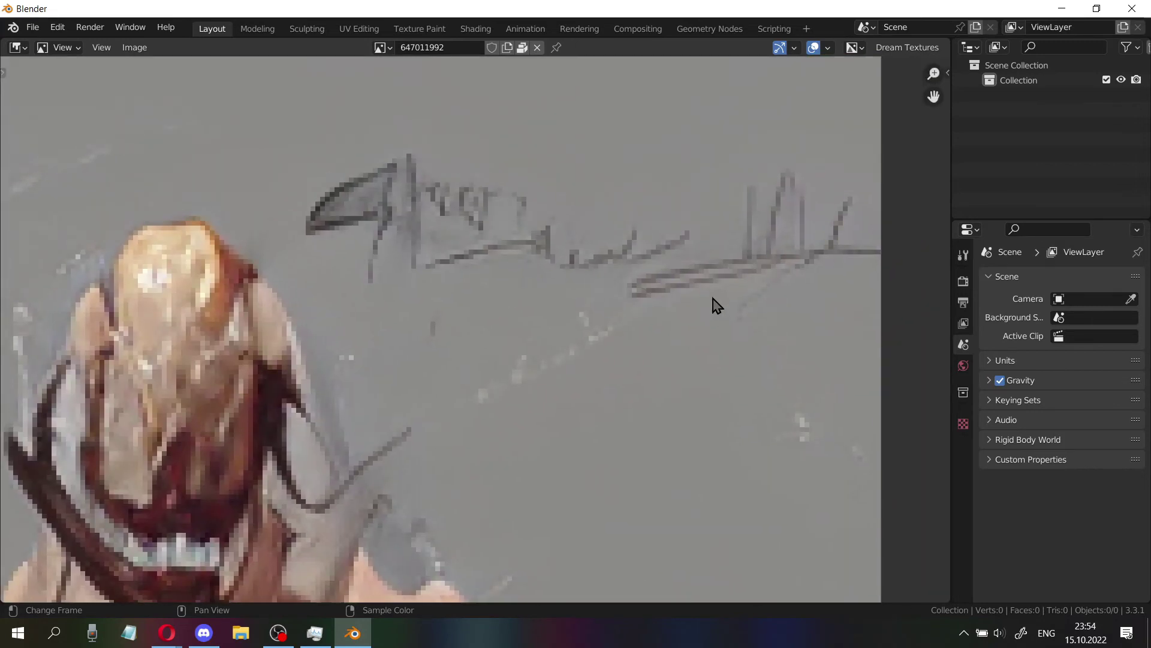
pyautogui.scroll(-5, 240, 317)
pyautogui.scroll(2, 580, 216)
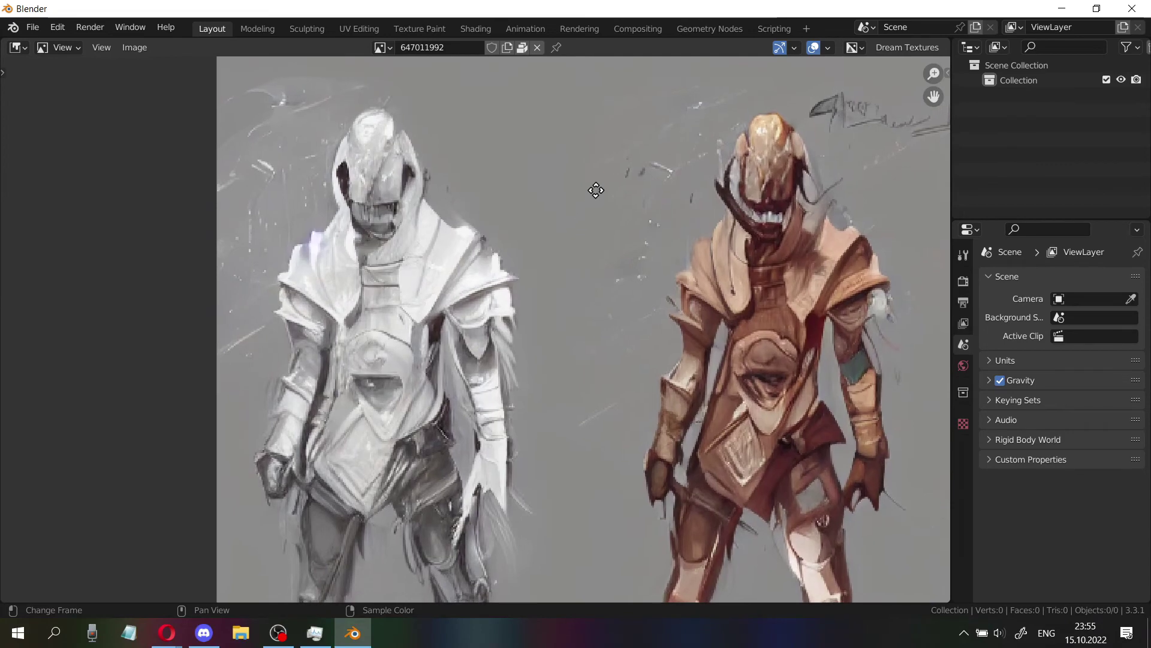
pyautogui.moveTo(656, 317); pyautogui.dragTo(563, 432, button='middle')
pyautogui.moveTo(516, 385); pyautogui.dragTo(608, 321, button='middle')
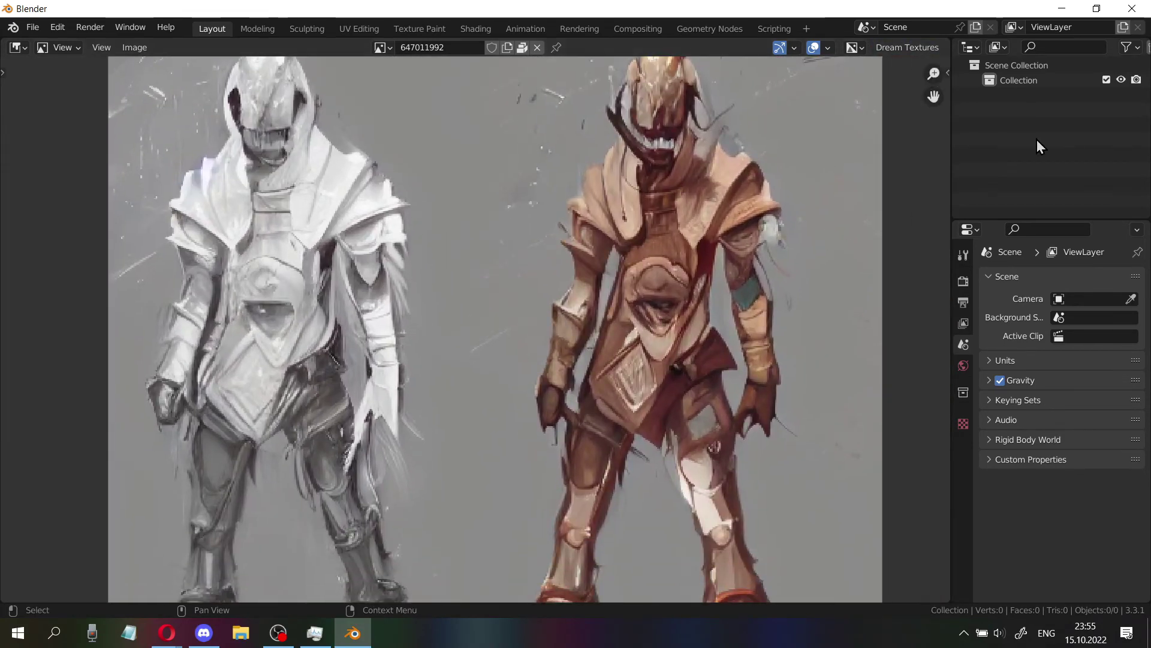
# - Look over the Yandex search results for "tablet" in the Opera browser
pyautogui.moveTo(493, 78); pyautogui.dragTo(656, 18)
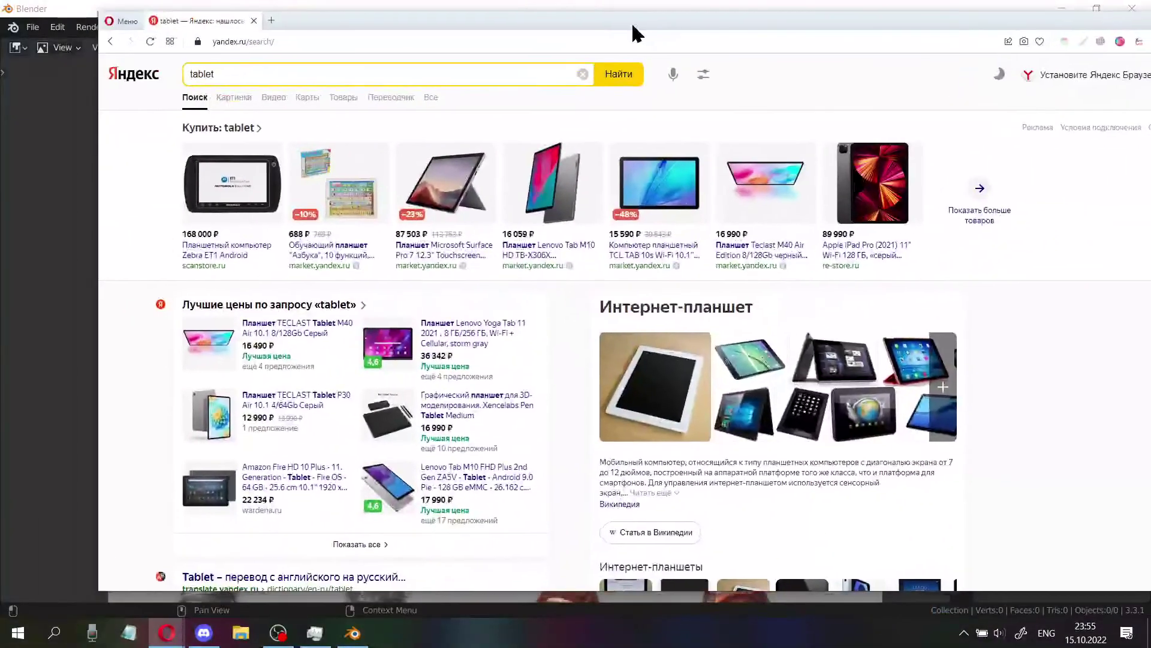
pyautogui.moveTo(547, 302); pyautogui.dragTo(550, 183, button='middle')
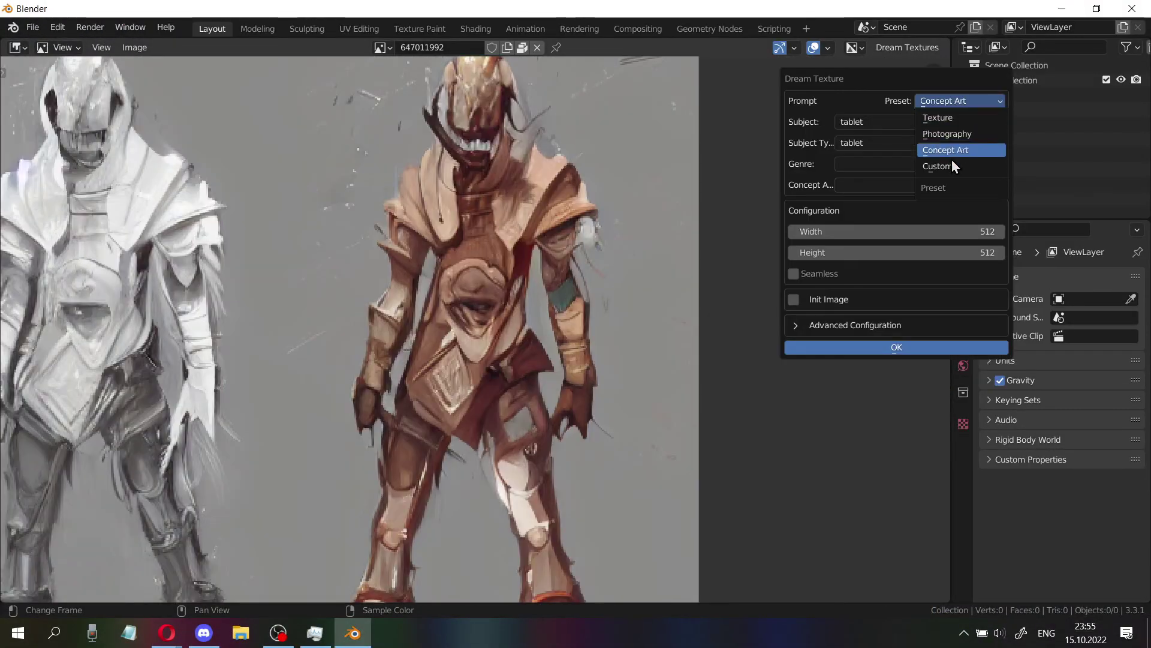
# - In Blender, change the prompt preset to Custom, generate the "tablet" image, and view the whole result
pyautogui.click(953, 166)
pyautogui.click(892, 288)
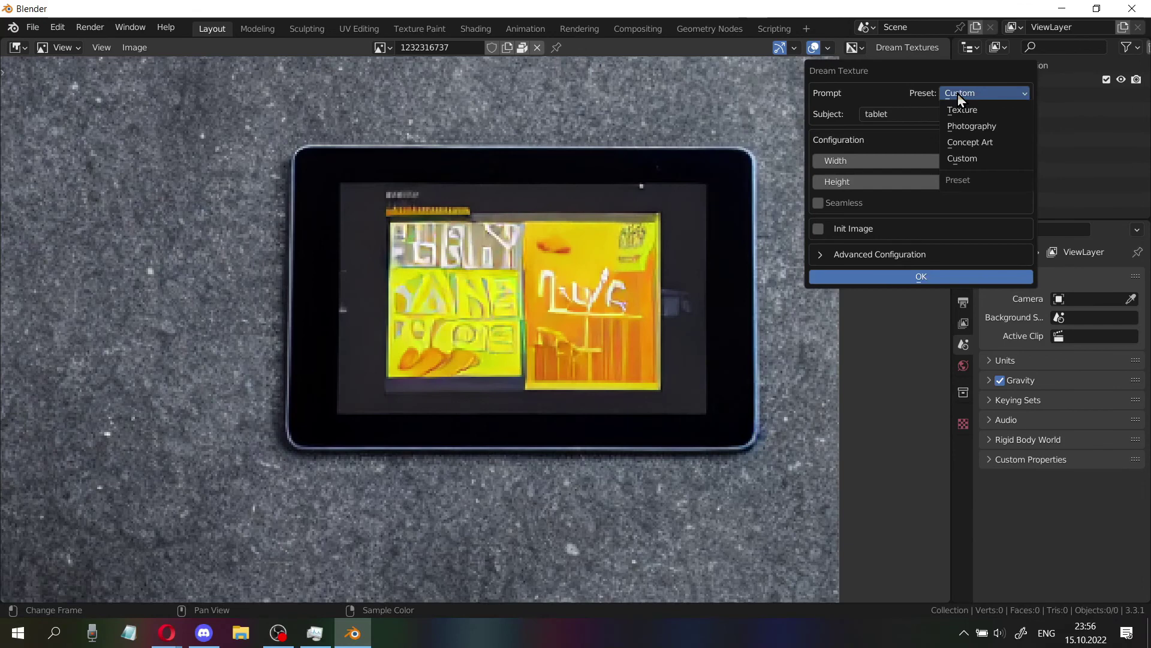
pyautogui.click(865, 391)
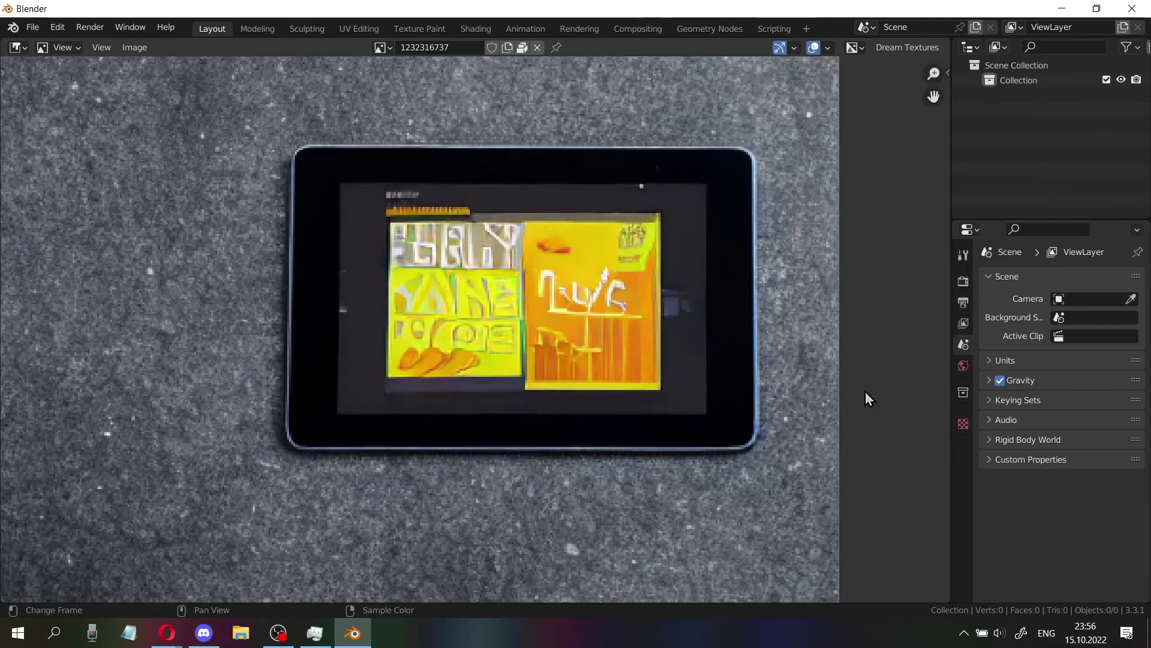
pyautogui.scroll(-3, 591, 283)
pyautogui.moveTo(503, 269); pyautogui.dragTo(584, 276, button='middle')
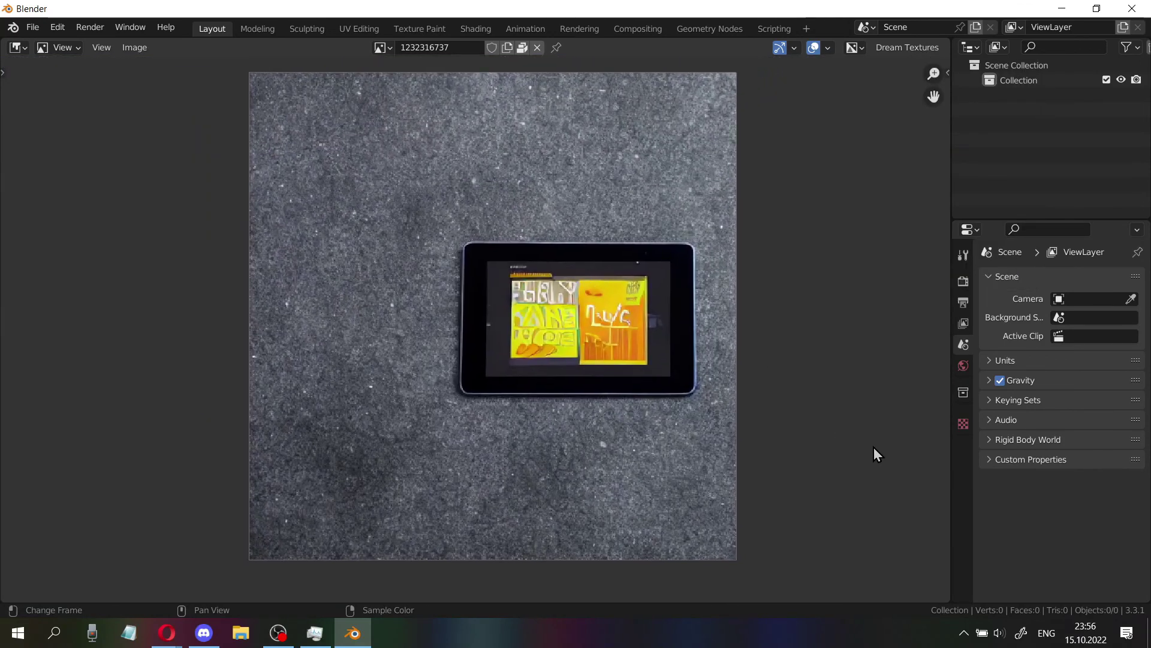